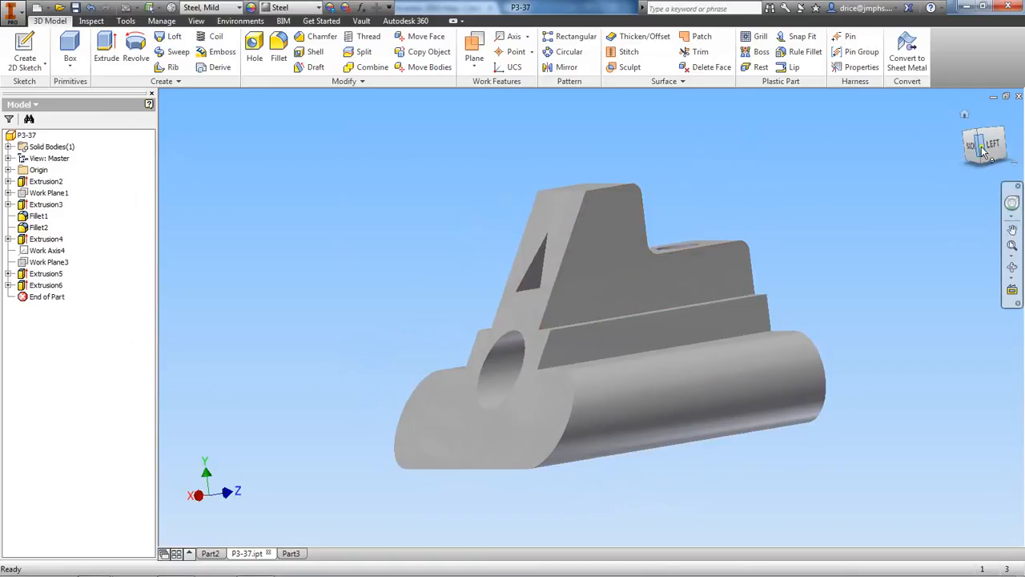
# Examine the P3-37 part from its back and both sides, including the round bore and triangular cutout
pyautogui.moveTo(983, 152); pyautogui.dragTo(176, 149)
pyautogui.moveTo(984, 149)
pyautogui.mouseDown()
pyautogui.moveTo(192, 144)
pyautogui.moveTo(284, 155)
pyautogui.mouseUp()
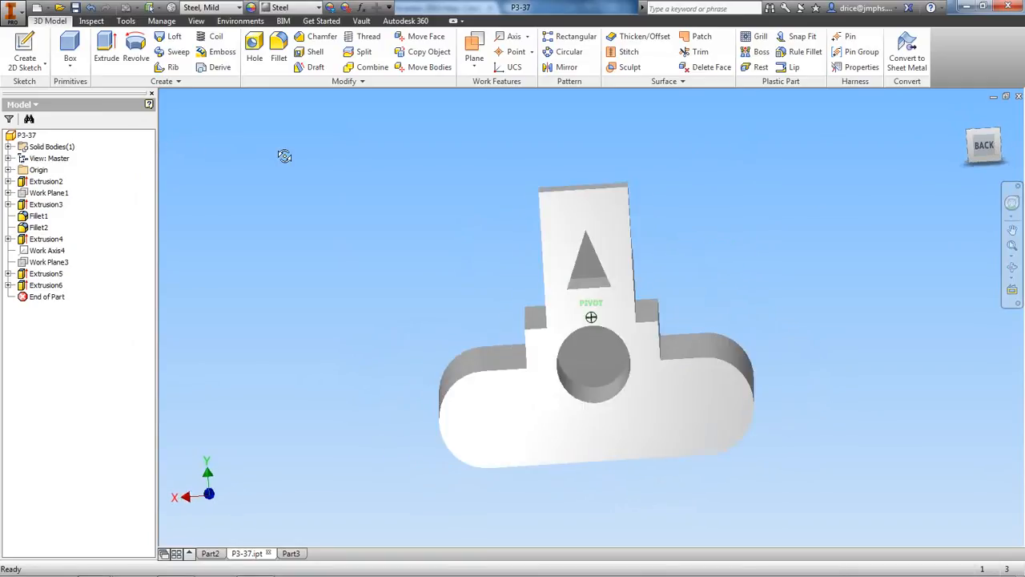
pyautogui.moveTo(984, 149)
pyautogui.mouseDown()
pyautogui.moveTo(193, 159)
pyautogui.moveTo(210, 162)
pyautogui.mouseUp()
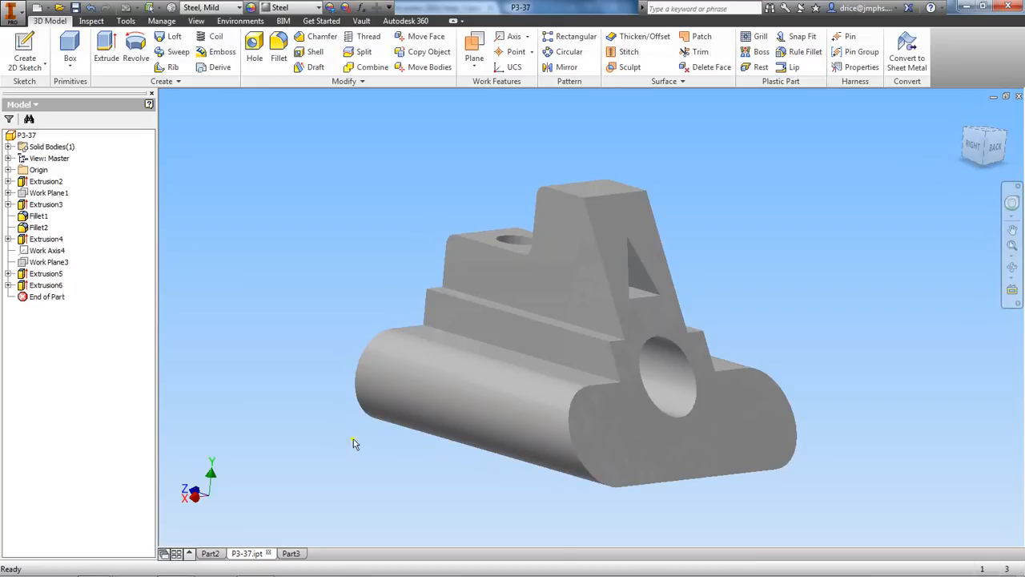
# Examine the rectangular block in Part3 from the front, top and angled views, and compare it with the P3-37 part
pyautogui.click(290, 554)
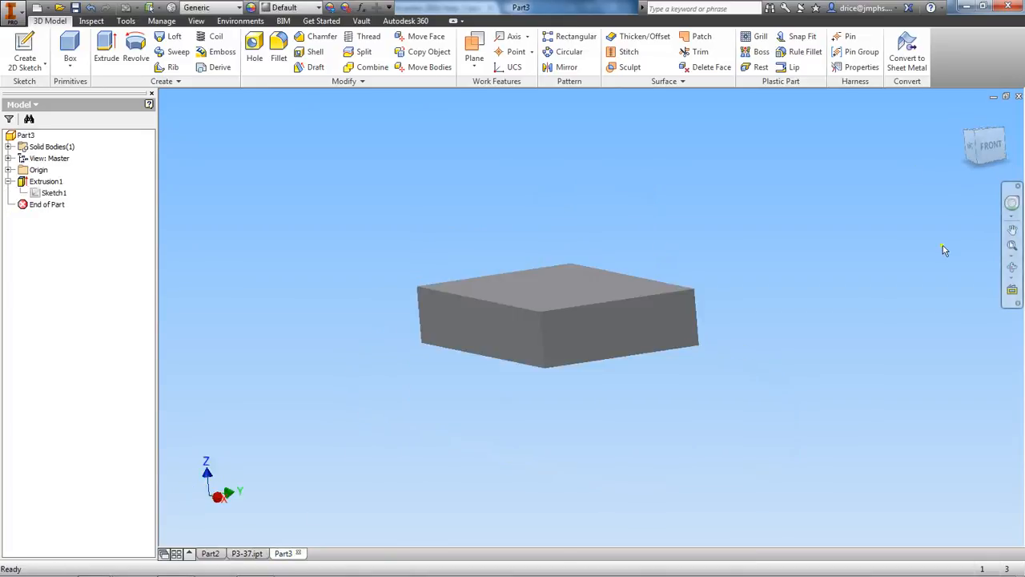
pyautogui.moveTo(1018, 129)
pyautogui.mouseDown()
pyautogui.moveTo(989, 149)
pyautogui.moveTo(1014, 191)
pyautogui.mouseUp()
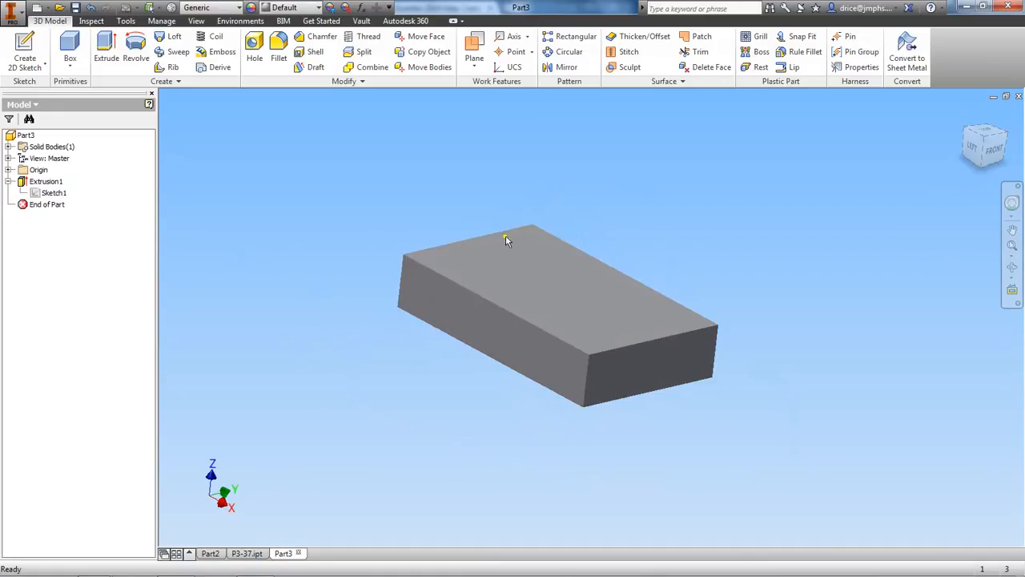
pyautogui.moveTo(989, 160)
pyautogui.mouseDown()
pyautogui.moveTo(952, 154)
pyautogui.moveTo(961, 158)
pyautogui.mouseUp()
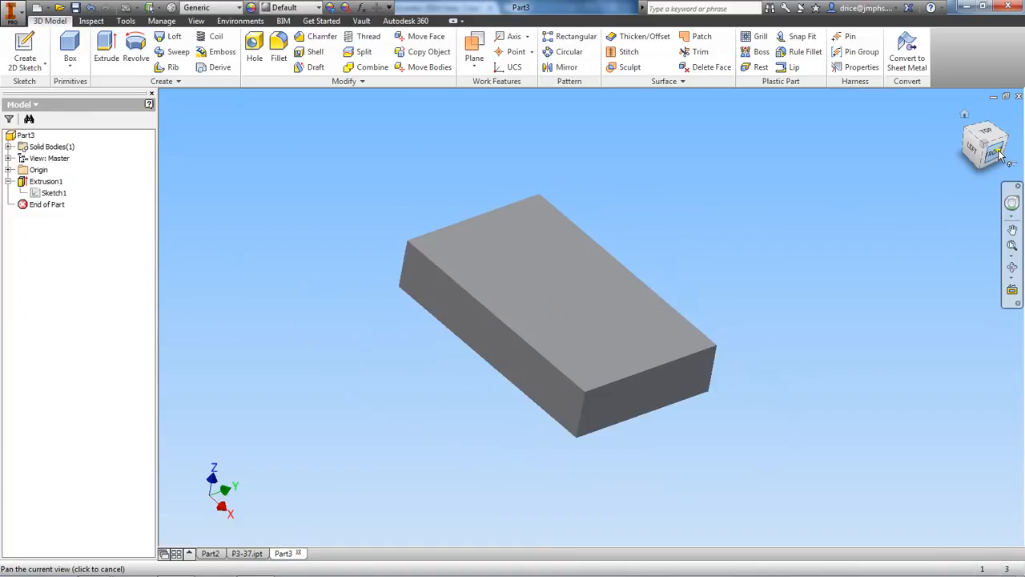
pyautogui.click(998, 157)
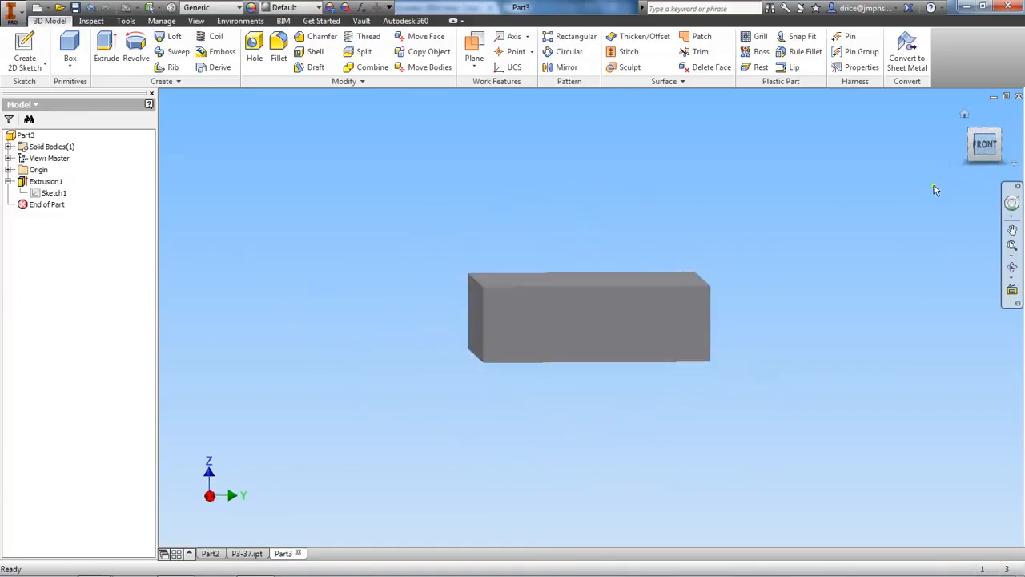
pyautogui.click(987, 133)
pyautogui.click(990, 136)
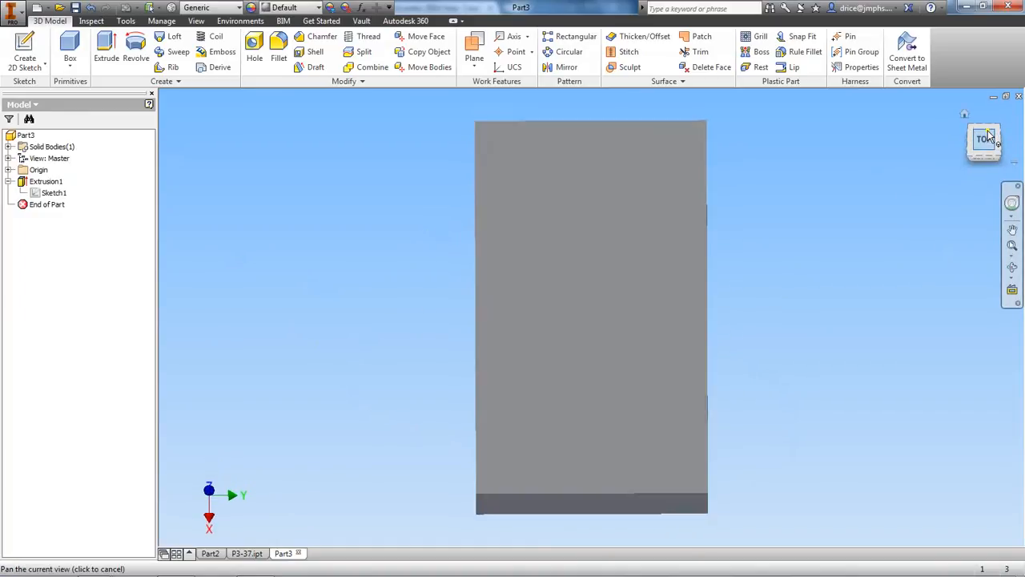
pyautogui.moveTo(976, 128); pyautogui.dragTo(1003, 544)
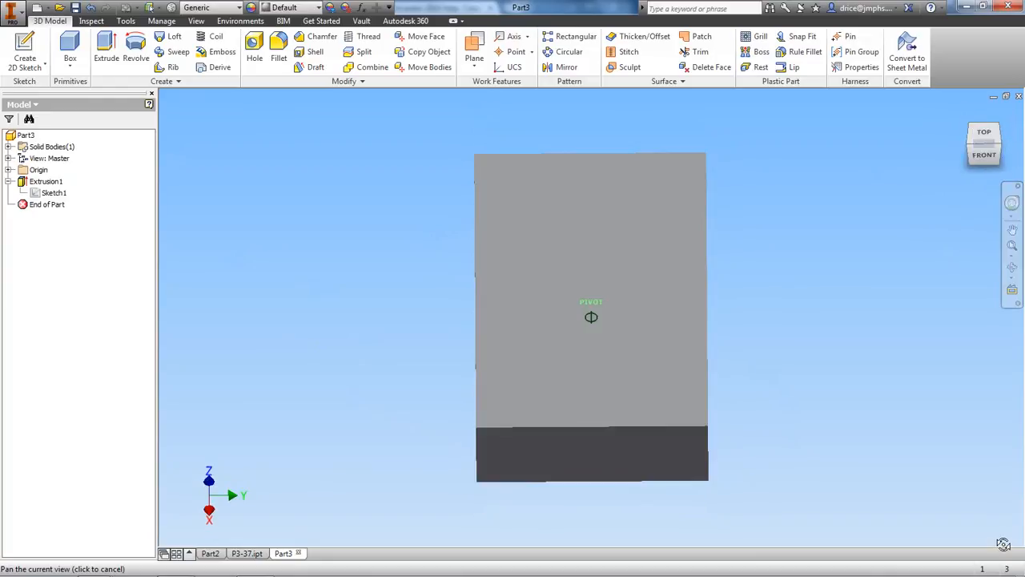
pyautogui.click(979, 156)
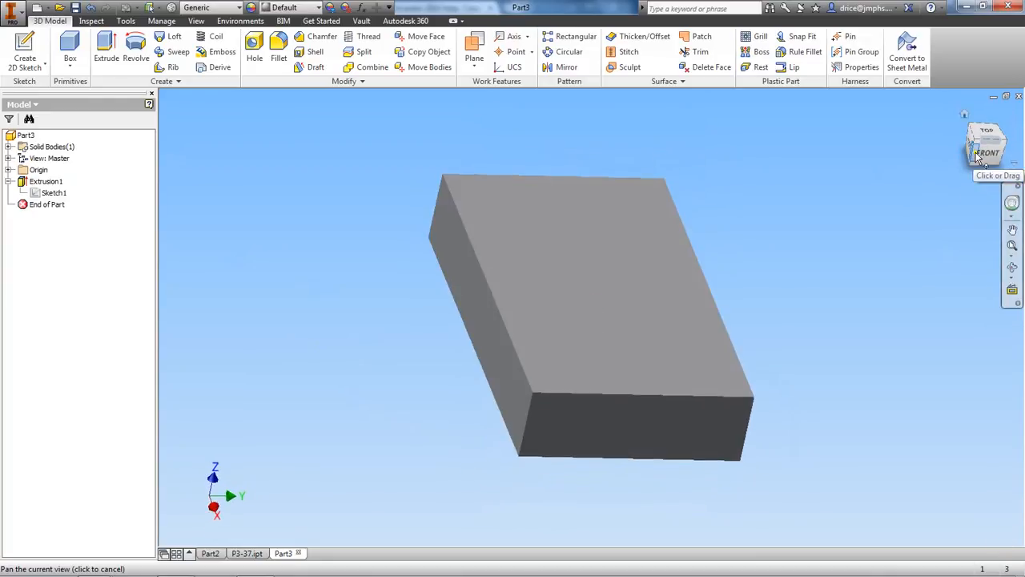
pyautogui.moveTo(979, 158)
pyautogui.mouseDown()
pyautogui.moveTo(1015, 128)
pyautogui.moveTo(977, 151)
pyautogui.moveTo(993, 145)
pyautogui.moveTo(921, 142)
pyautogui.moveTo(920, 152)
pyautogui.moveTo(999, 166)
pyautogui.mouseUp()
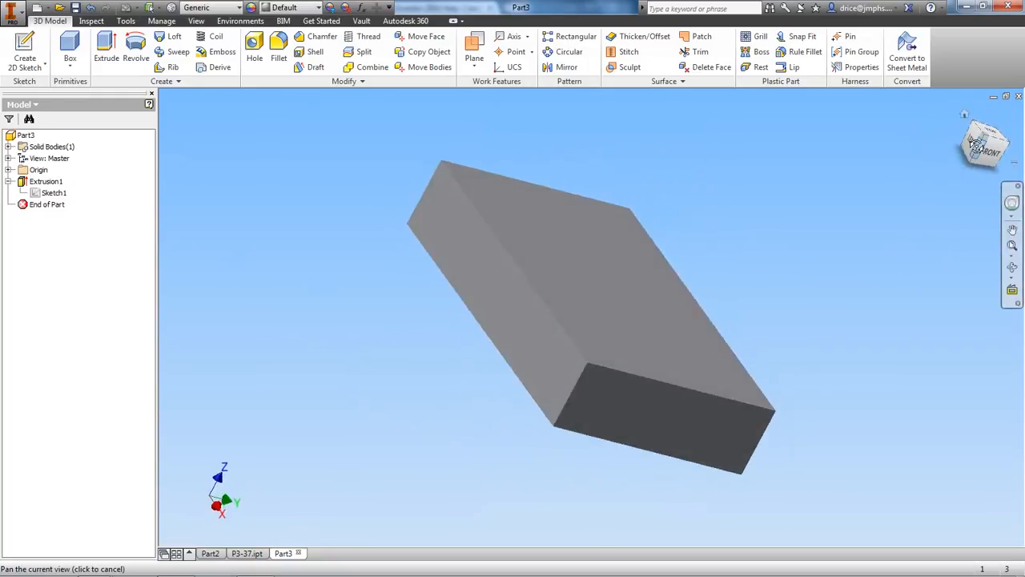
pyautogui.click(243, 554)
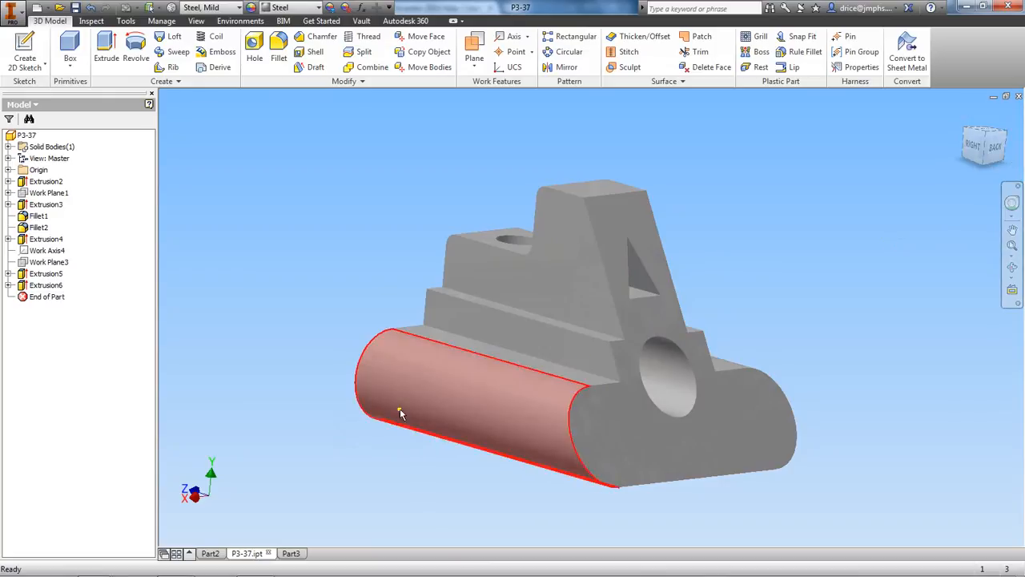
pyautogui.click(291, 554)
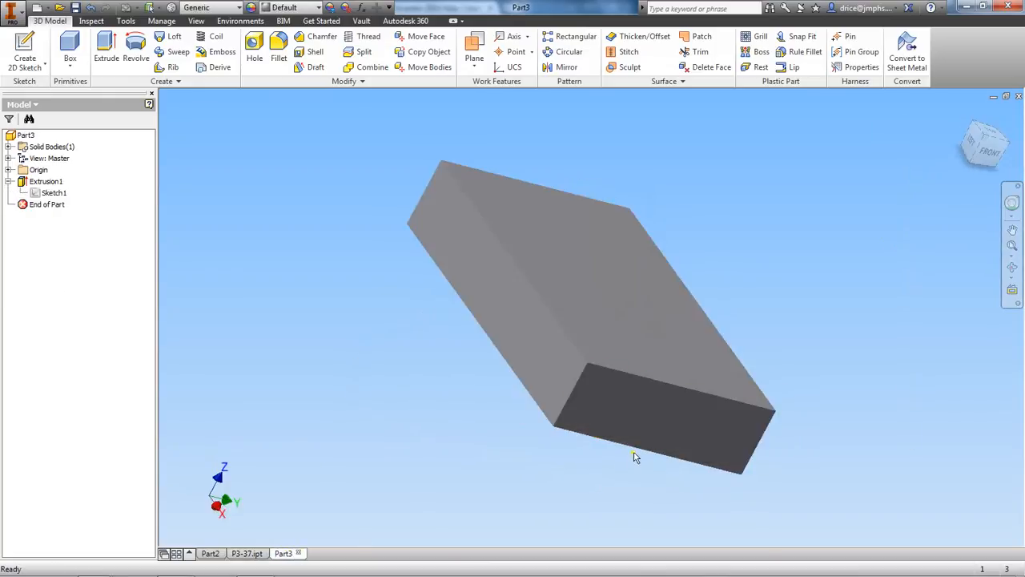
# Start a new sketch on the block's front end face, with the face's long side oriented horizontally
pyautogui.click(992, 157)
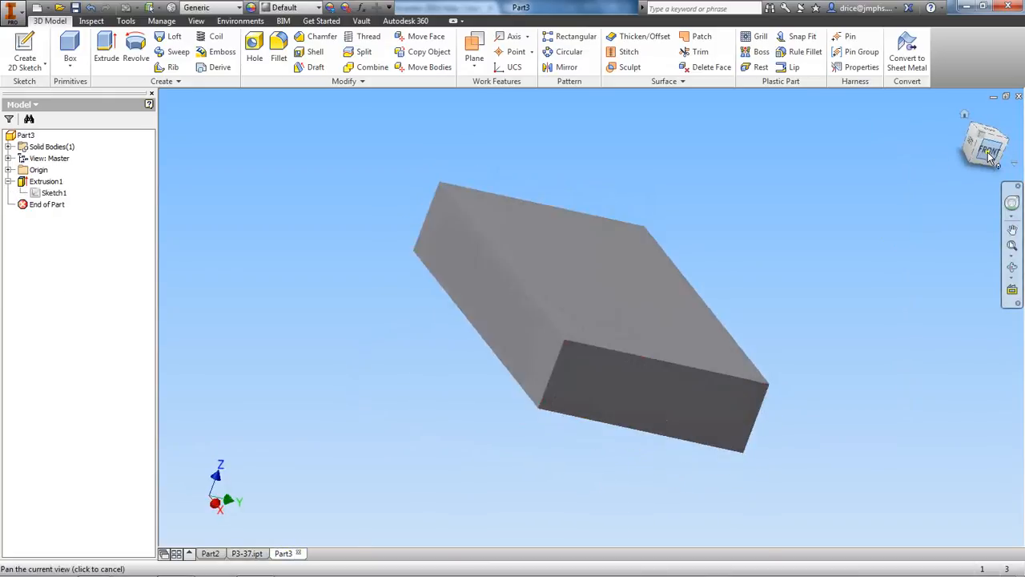
pyautogui.rightClick(595, 318)
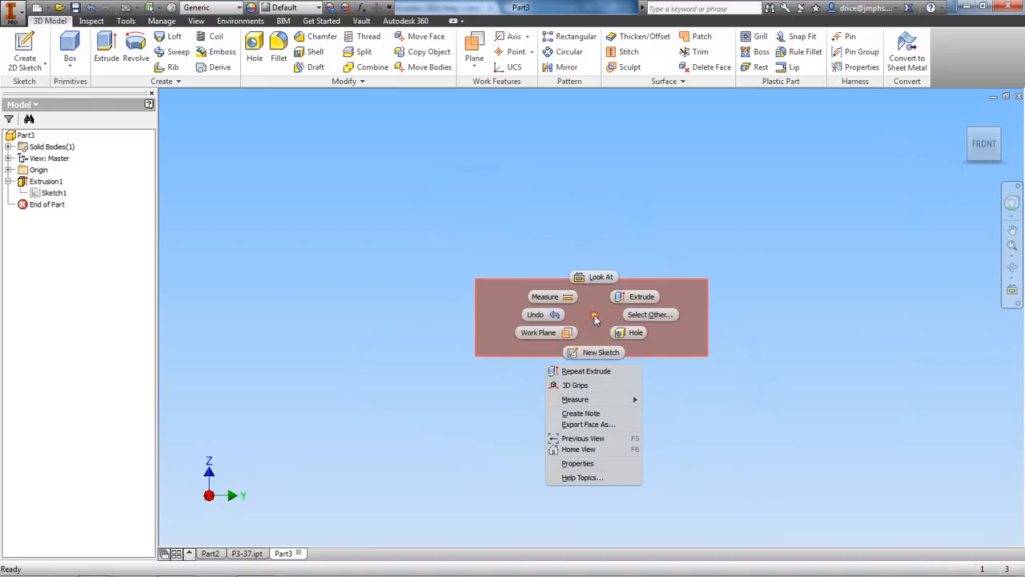
pyautogui.click(591, 352)
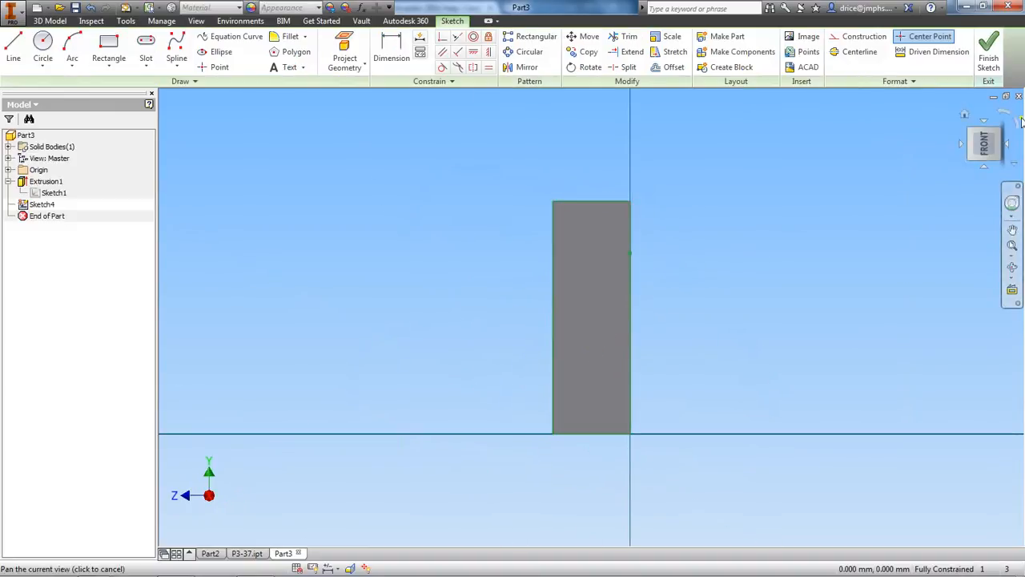
pyautogui.click(1019, 125)
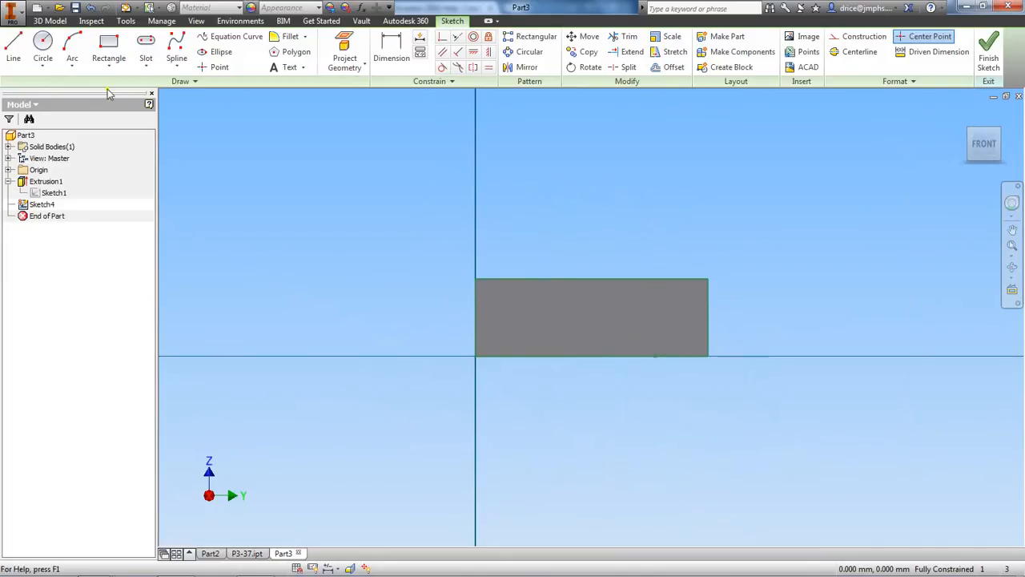
# Draw a 7 mm diameter circle at the centre of the front face and finish the sketch
pyautogui.click(42, 46)
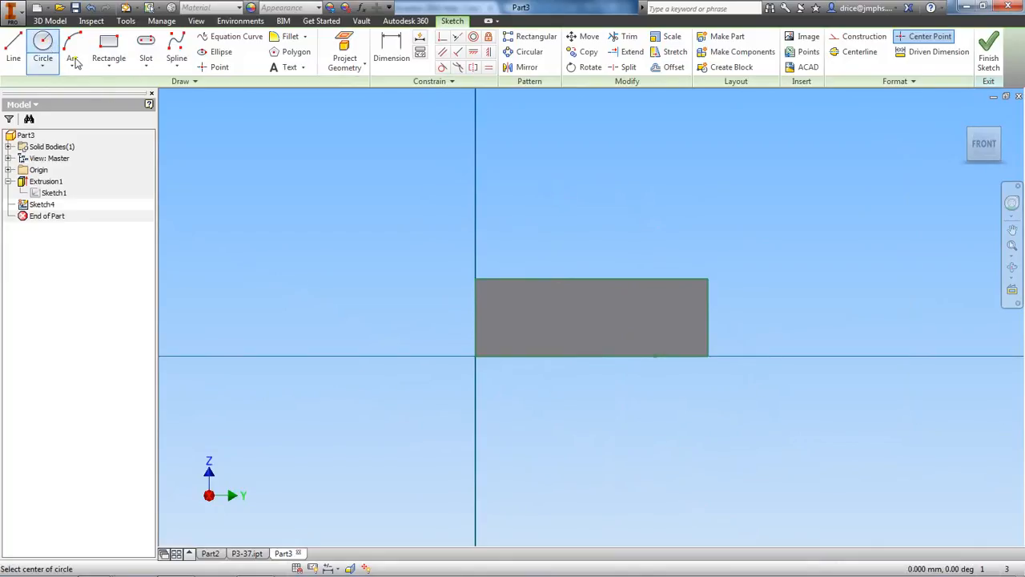
pyautogui.click(591, 317)
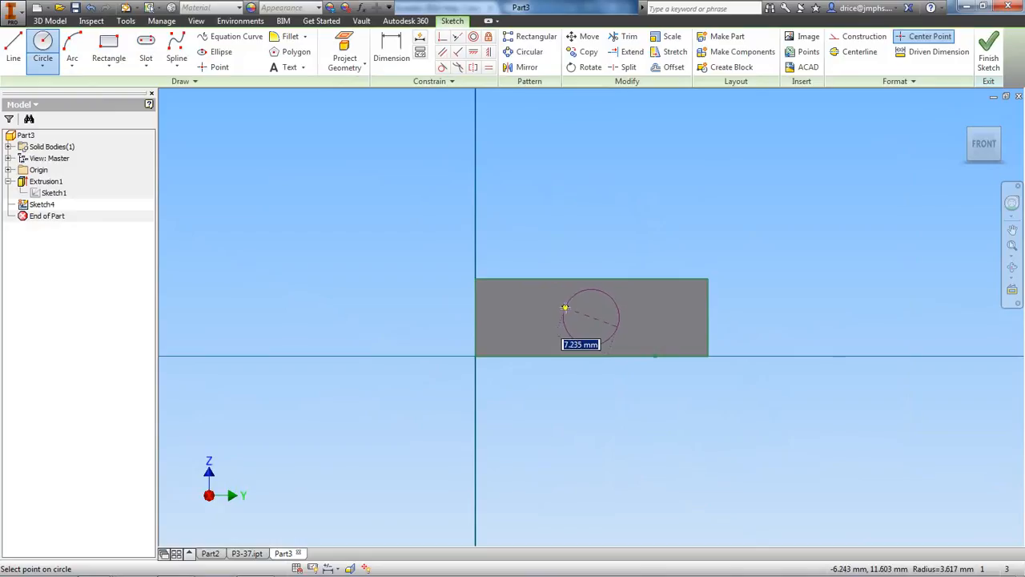
pyautogui.write('7')
pyautogui.press('Return')
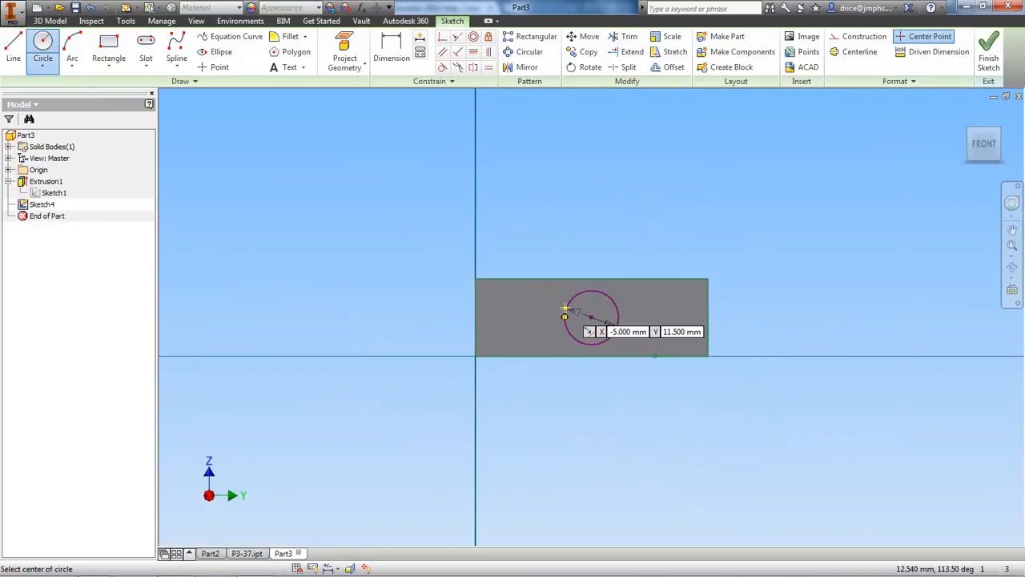
pyautogui.rightClick(677, 208)
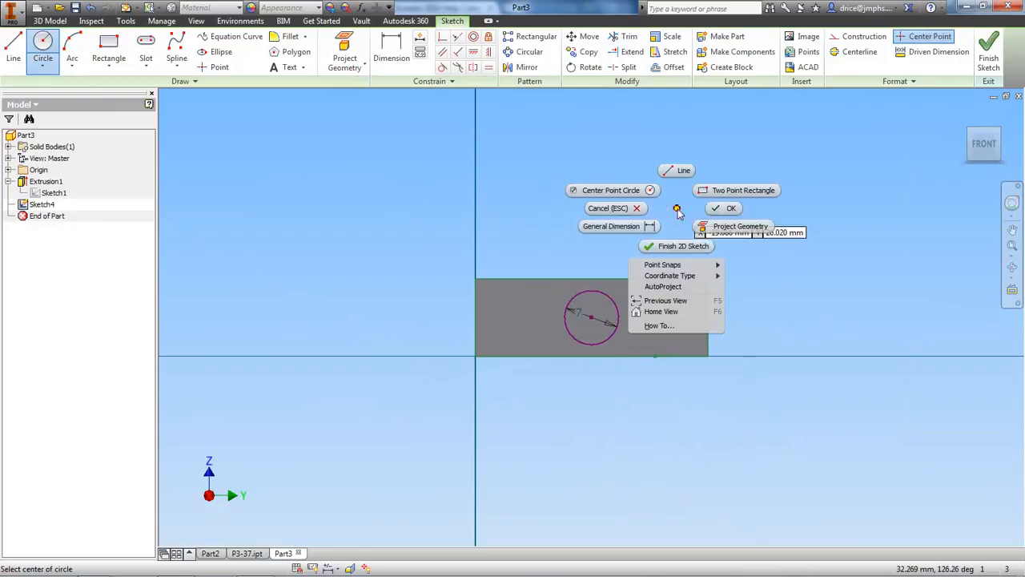
pyautogui.click(718, 208)
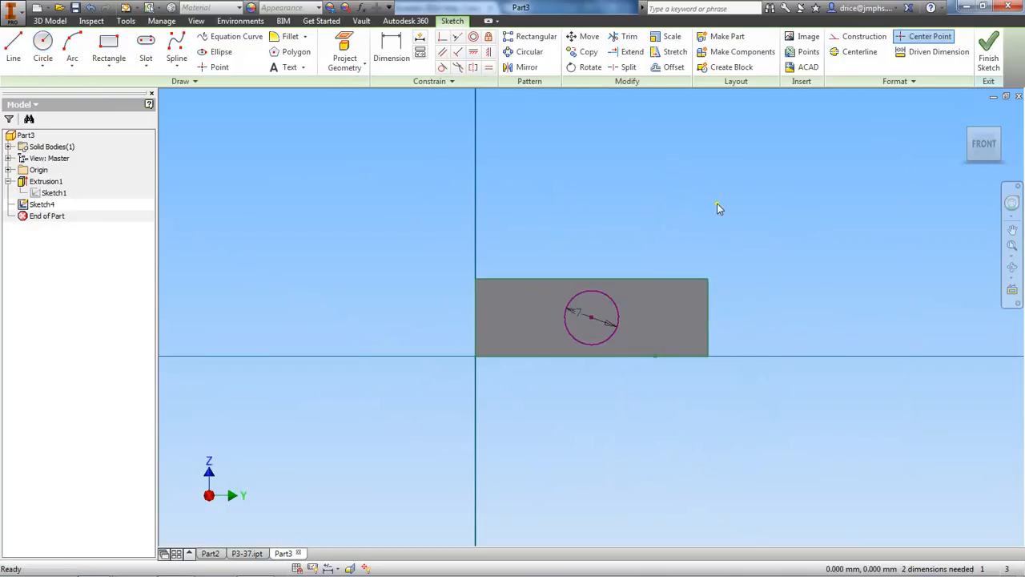
pyautogui.click(991, 56)
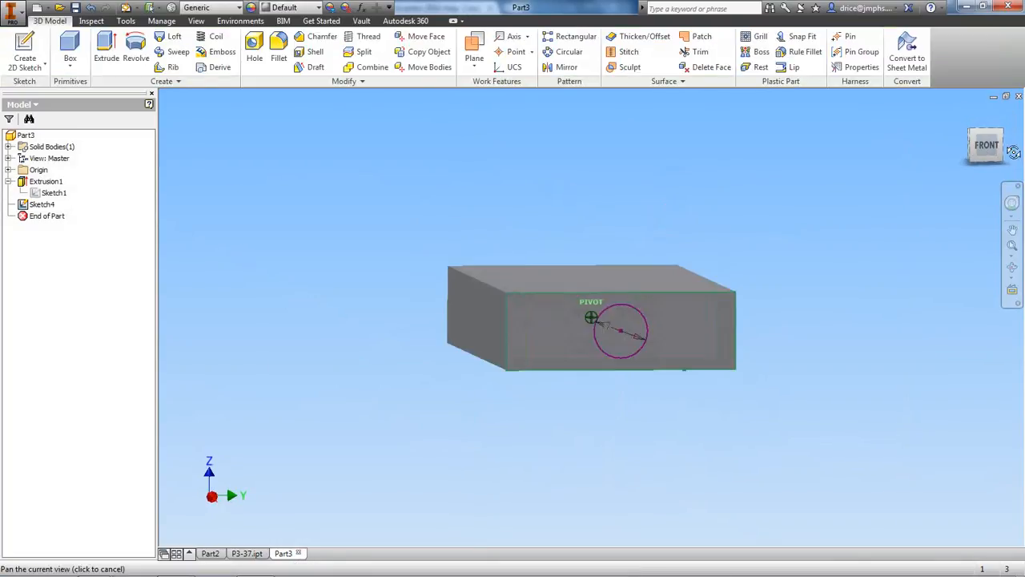
# Extrude the circle as a cut 50 mm deep into the block from the front face
pyautogui.click(104, 53)
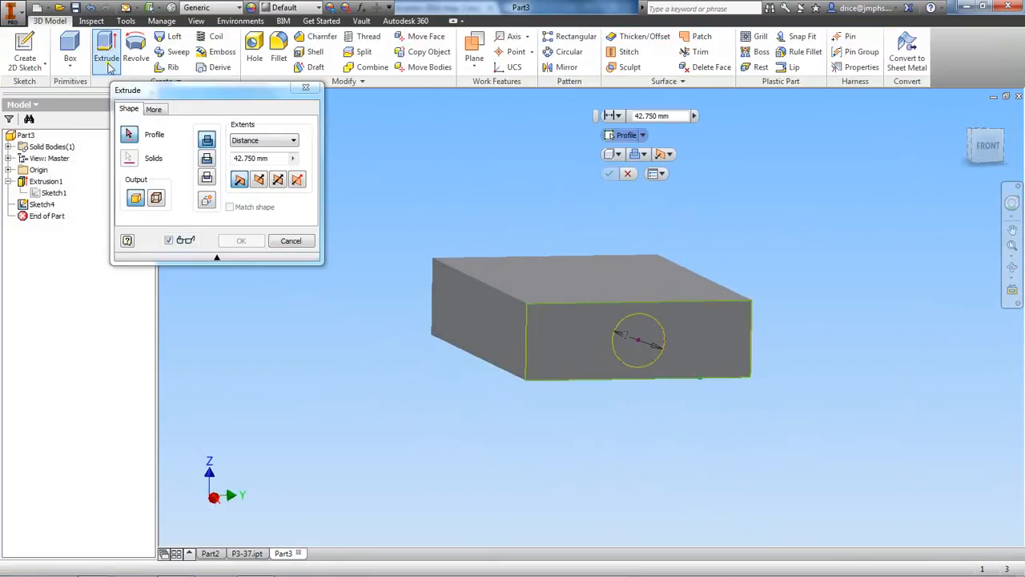
pyautogui.click(634, 337)
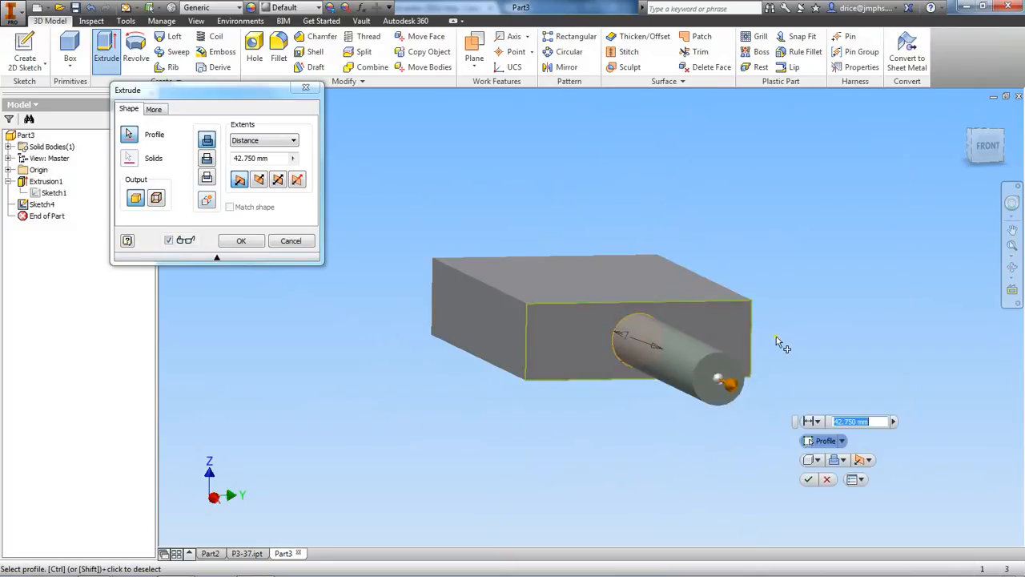
pyautogui.moveTo(982, 151)
pyautogui.mouseDown()
pyautogui.moveTo(1011, 163)
pyautogui.moveTo(997, 148)
pyautogui.mouseUp()
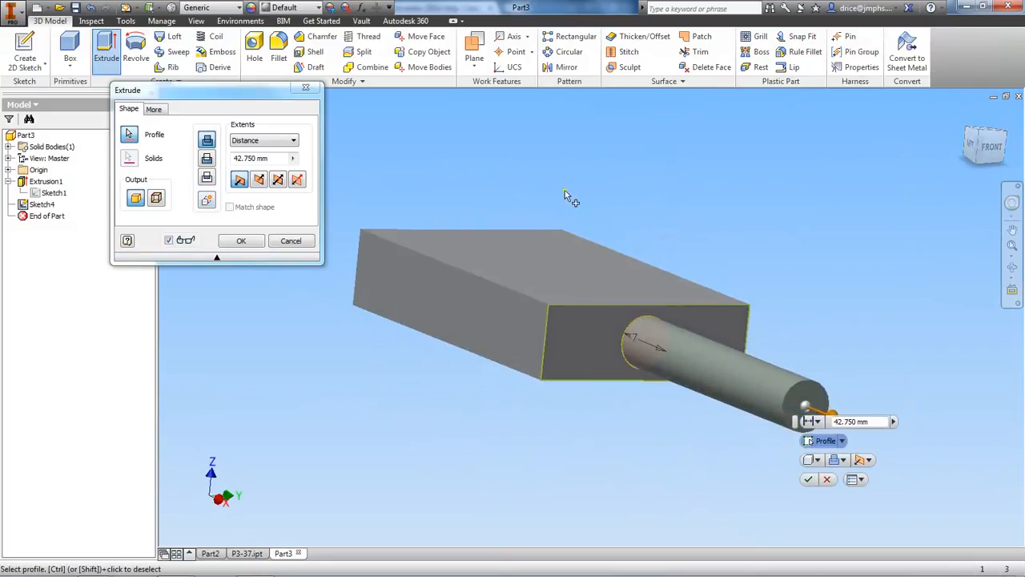
pyautogui.click(207, 159)
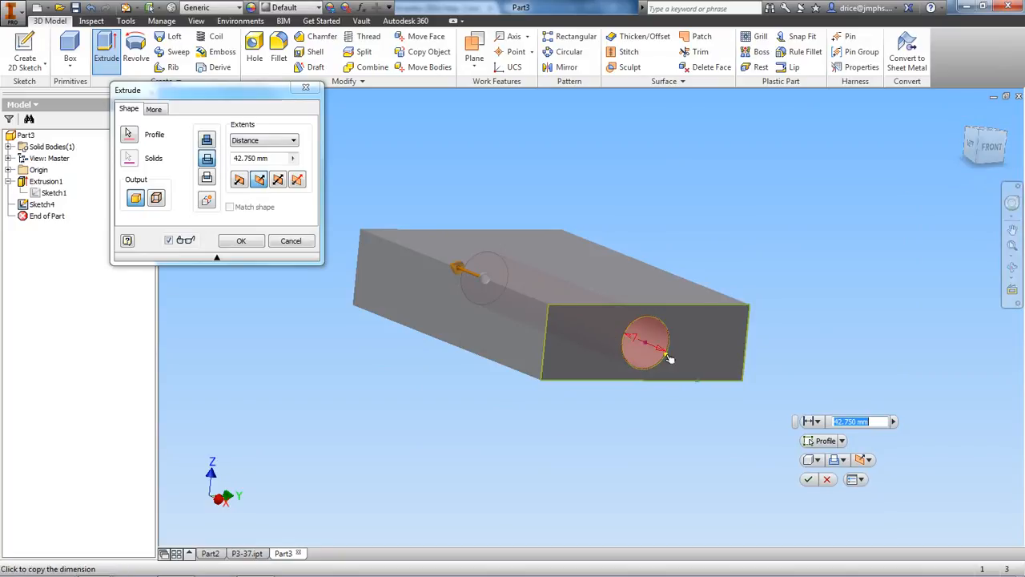
pyautogui.click(269, 158)
pyautogui.write('50')
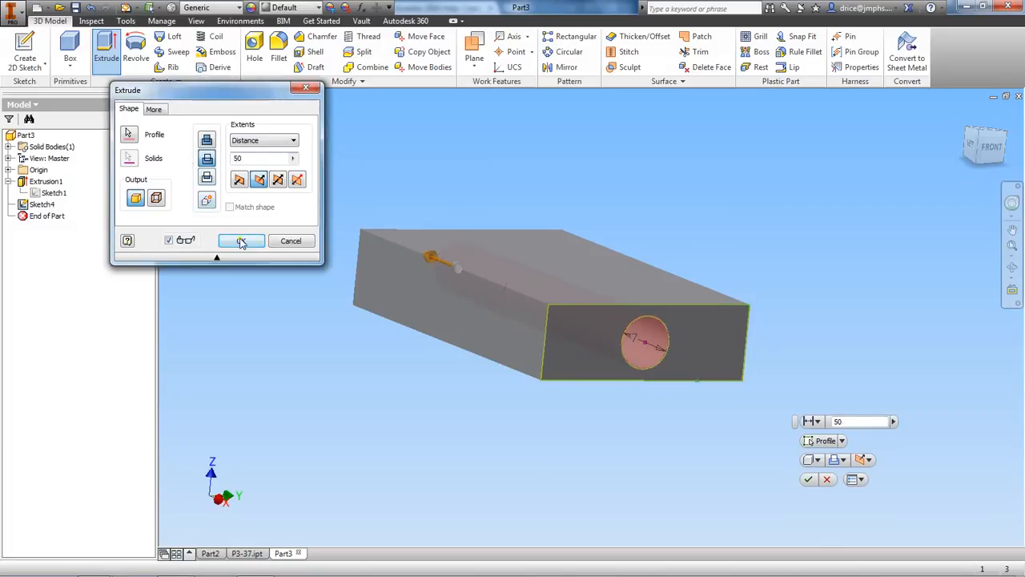
pyautogui.click(241, 242)
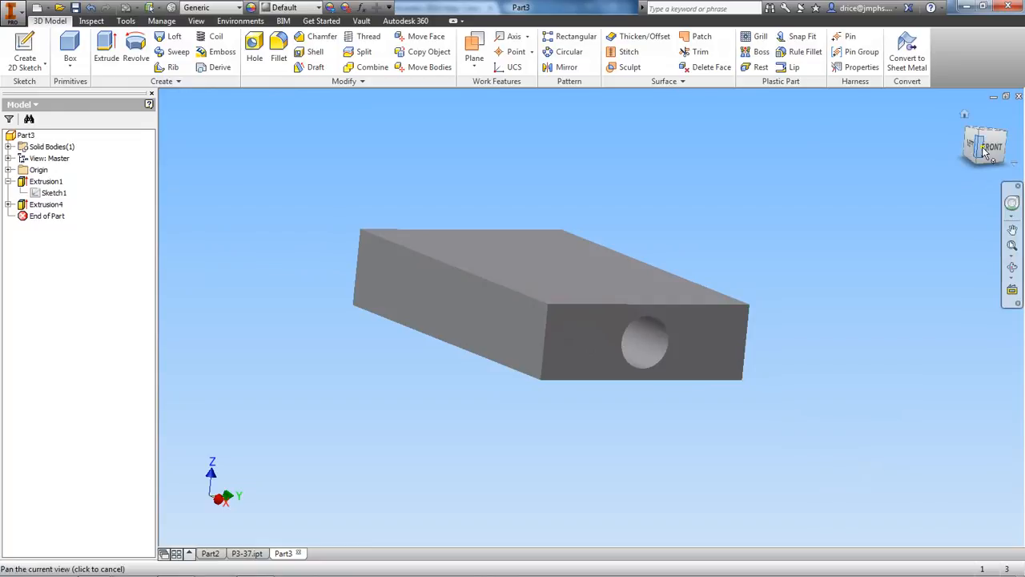
# Create a work plane at 45 degrees to the block's top face around that face's front edge
pyautogui.moveTo(987, 152)
pyautogui.mouseDown()
pyautogui.moveTo(915, 141)
pyautogui.moveTo(245, 162)
pyautogui.moveTo(308, 213)
pyautogui.moveTo(355, 197)
pyautogui.moveTo(217, 103)
pyautogui.moveTo(985, 538)
pyautogui.moveTo(986, 113)
pyautogui.moveTo(218, 100)
pyautogui.moveTo(193, 143)
pyautogui.moveTo(195, 163)
pyautogui.mouseUp()
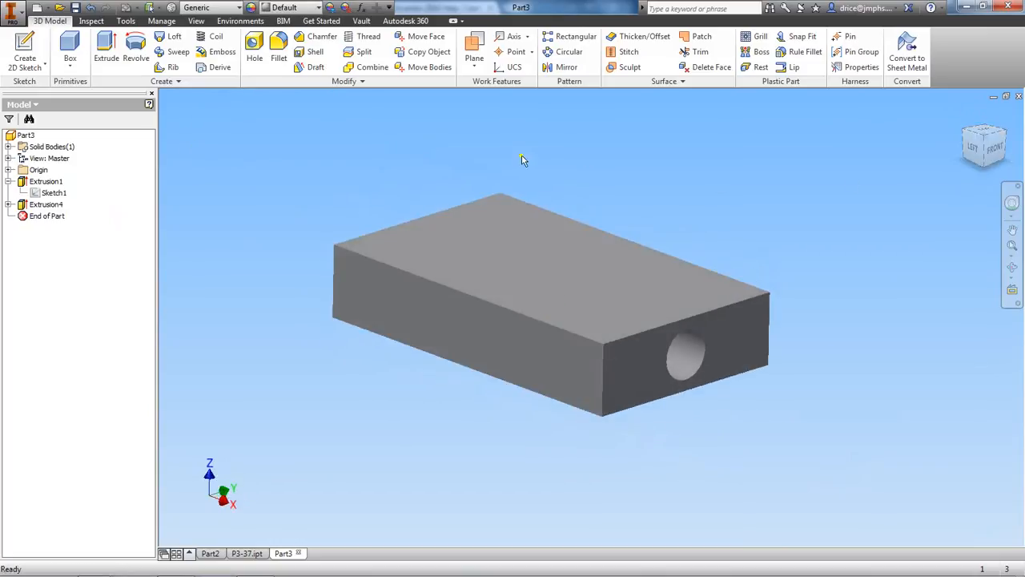
pyautogui.click(473, 66)
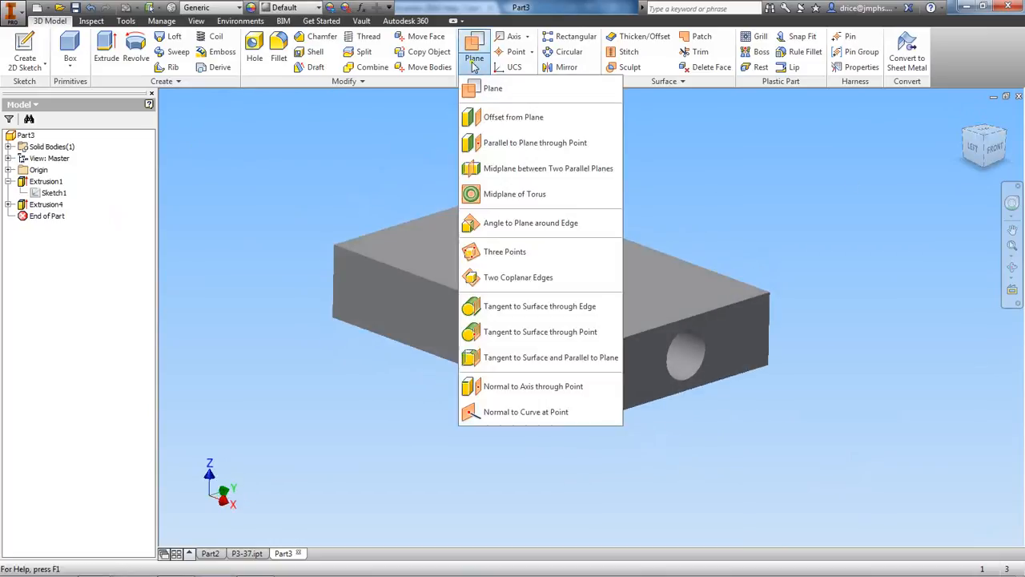
pyautogui.click(494, 225)
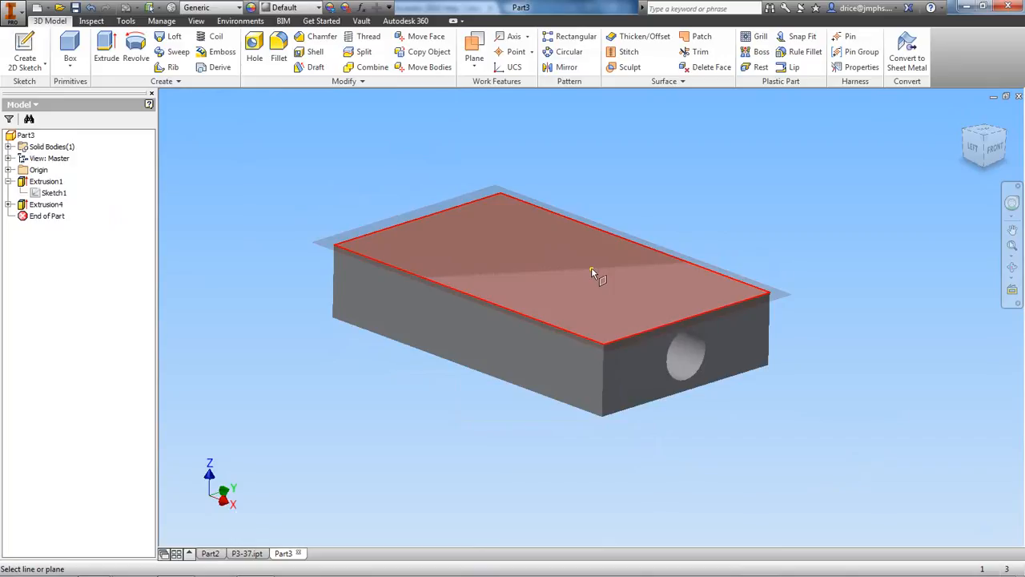
pyautogui.scroll(-3, 630, 289)
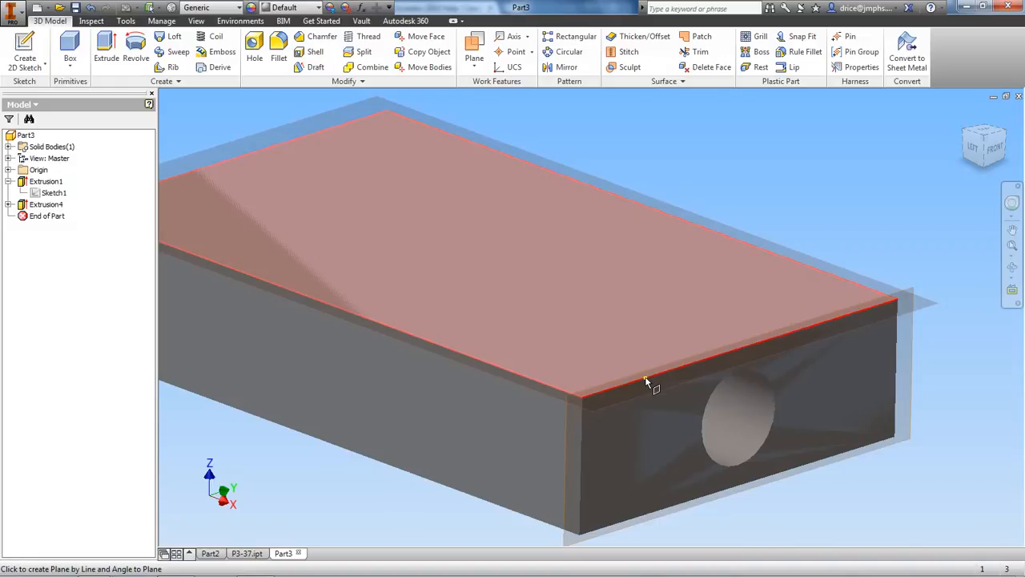
pyautogui.click(647, 382)
pyautogui.scroll(2, 647, 382)
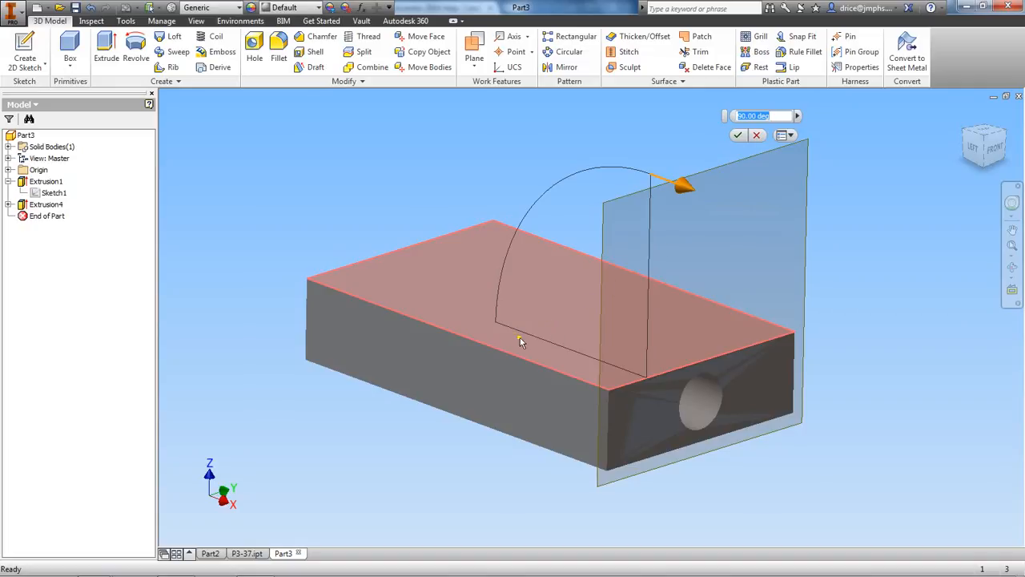
pyautogui.moveTo(681, 187); pyautogui.dragTo(604, 159)
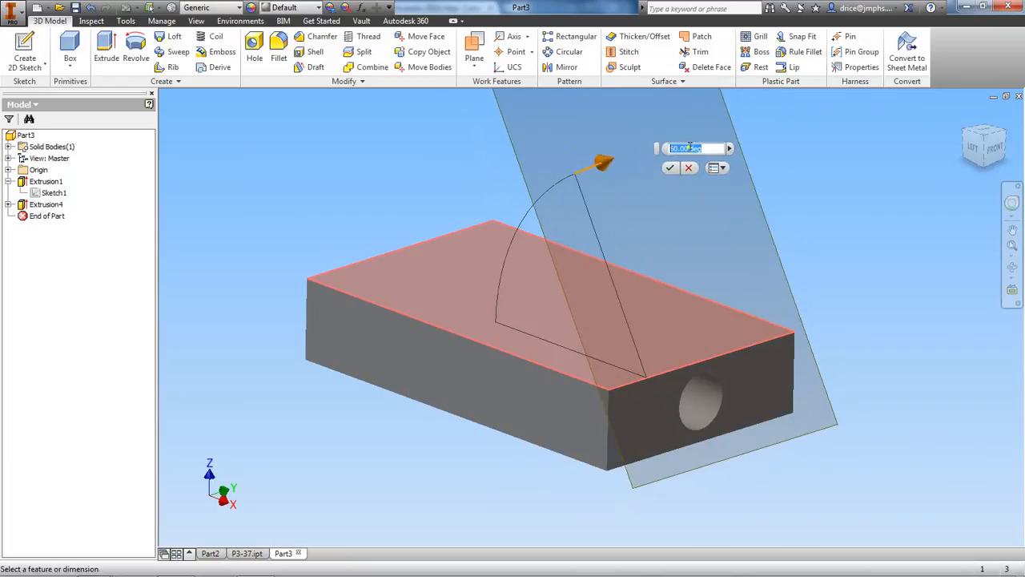
pyautogui.write('45')
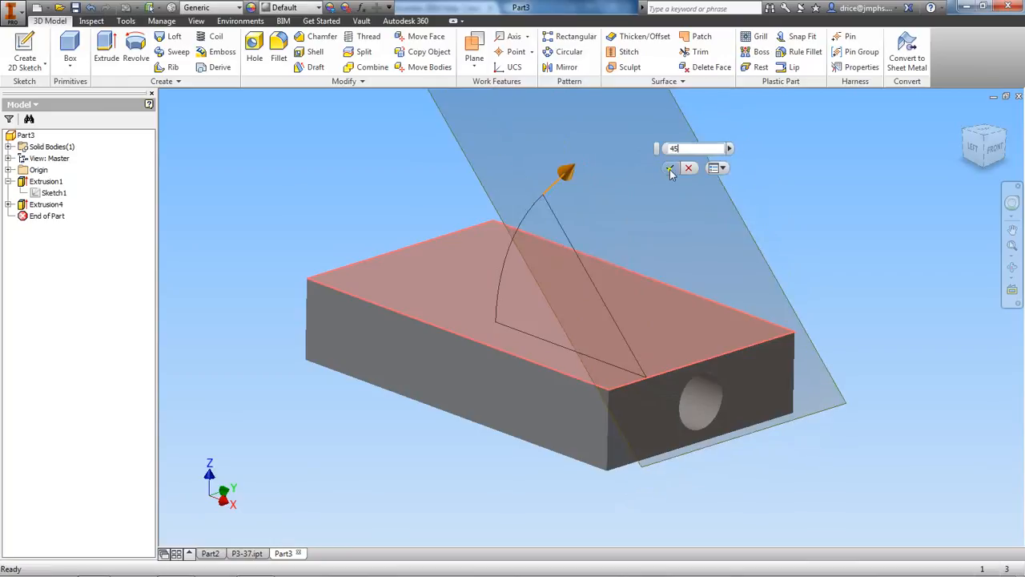
pyautogui.click(670, 170)
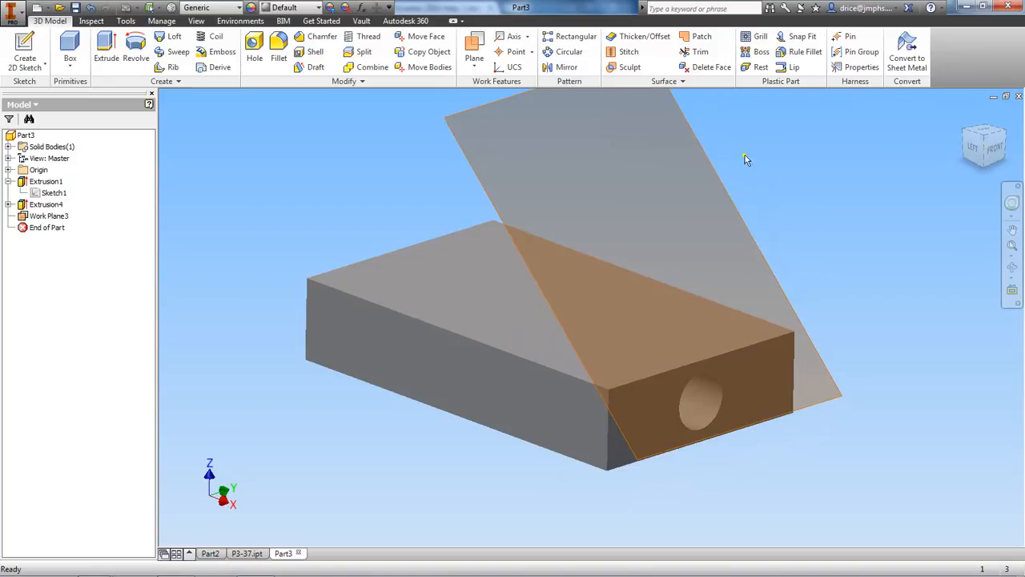
# Check the angled work plane from the side and front, and start a new sketch on it
pyautogui.click(992, 152)
pyautogui.moveTo(991, 153); pyautogui.dragTo(165, 171)
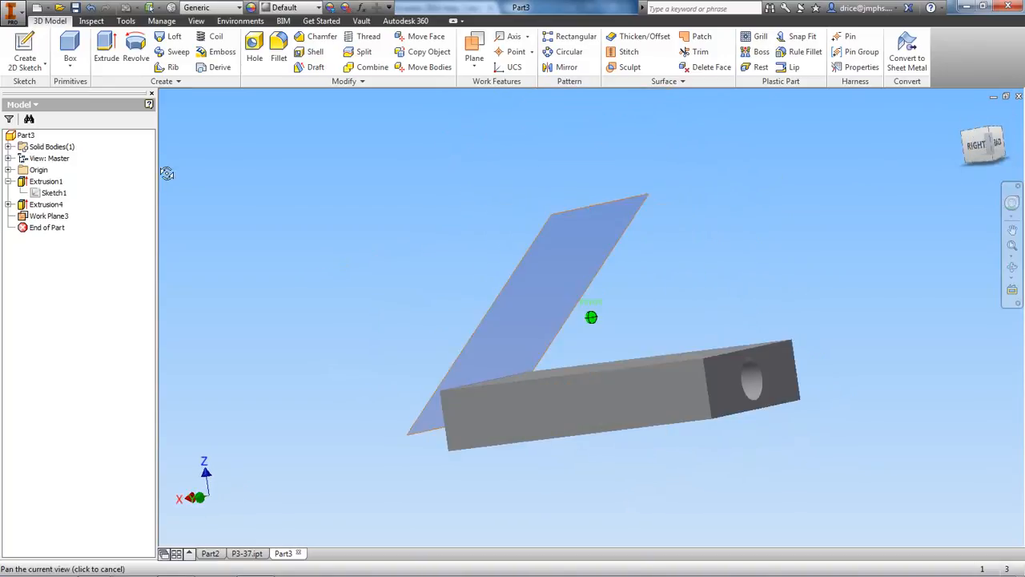
pyautogui.click(969, 147)
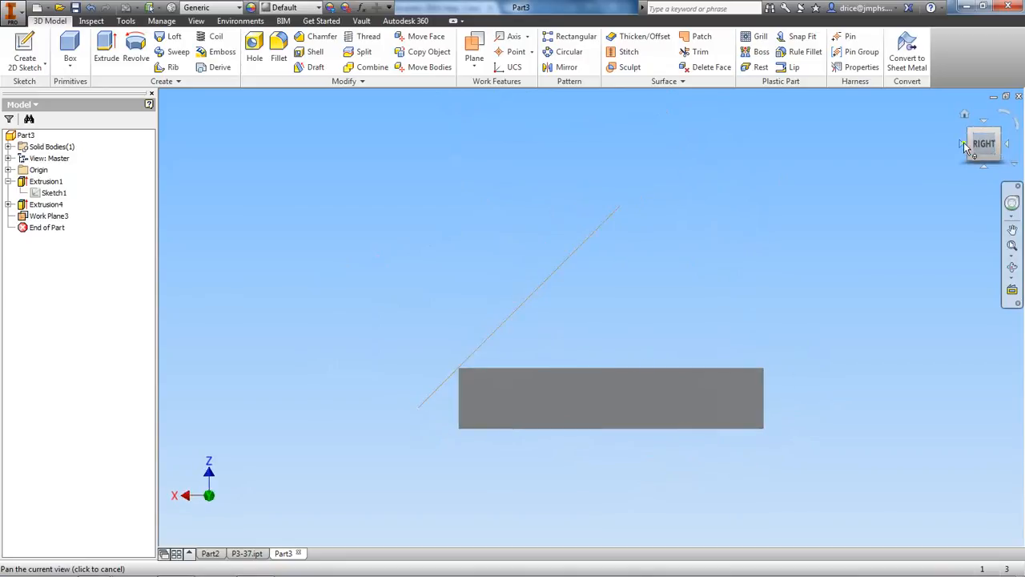
pyautogui.click(964, 133)
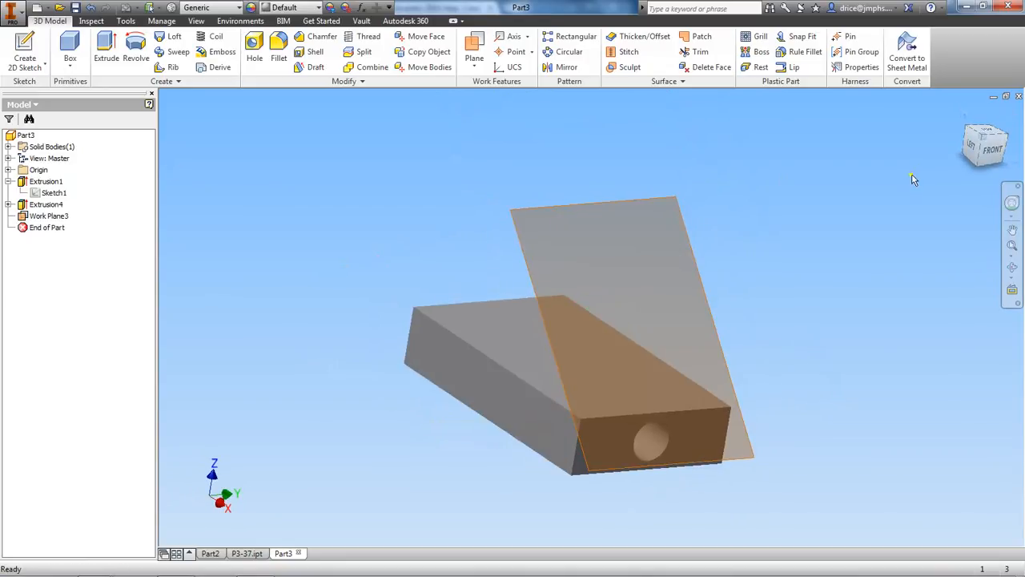
pyautogui.click(992, 149)
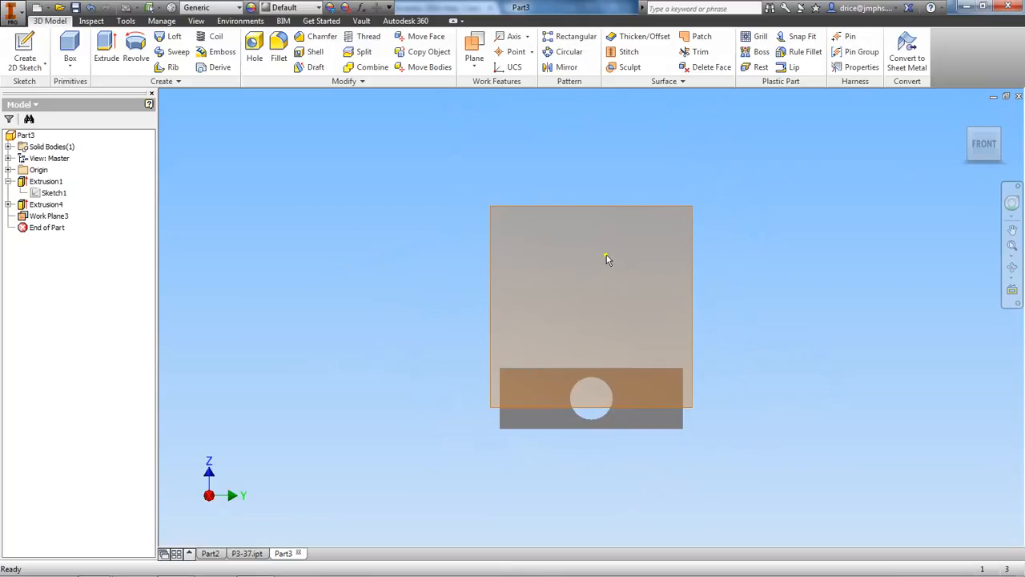
pyautogui.rightClick(563, 253)
pyautogui.click(565, 287)
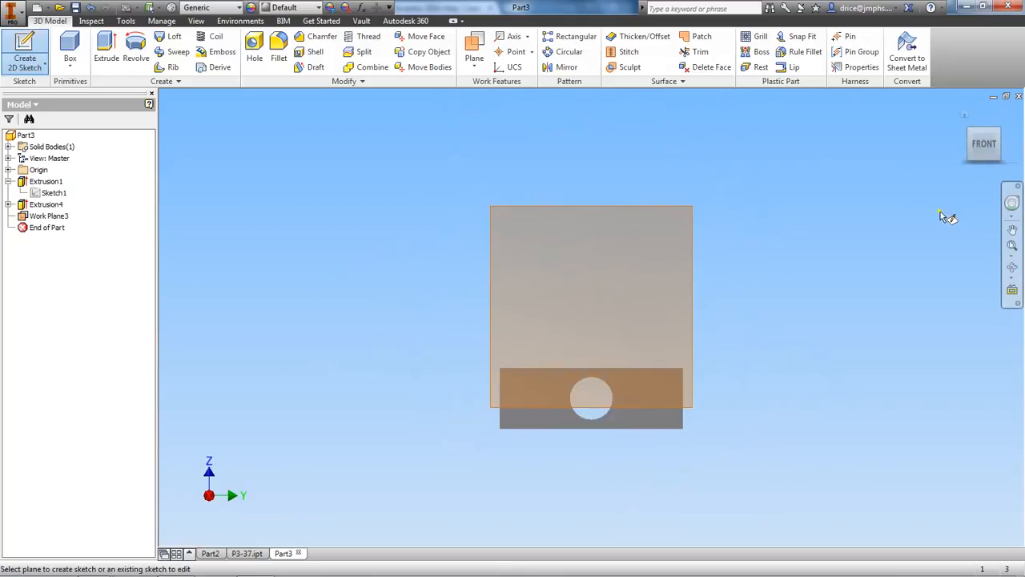
pyautogui.click(492, 210)
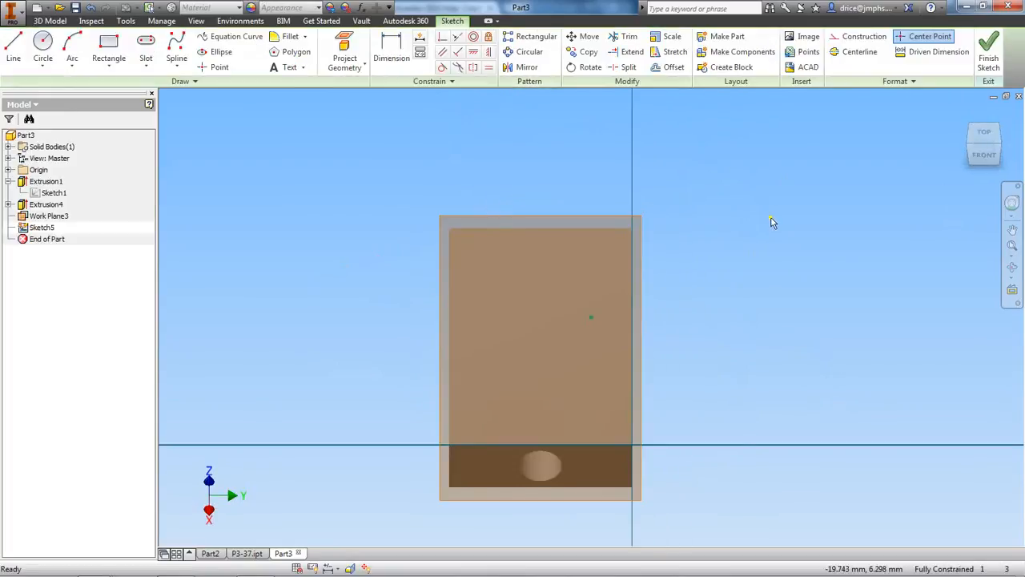
# Draw a two-point rectangle about 33 by 47 mm covering the angled work plane and finish the sketch
pyautogui.moveTo(974, 151)
pyautogui.mouseDown()
pyautogui.moveTo(1021, 138)
pyautogui.moveTo(179, 137)
pyautogui.mouseUp()
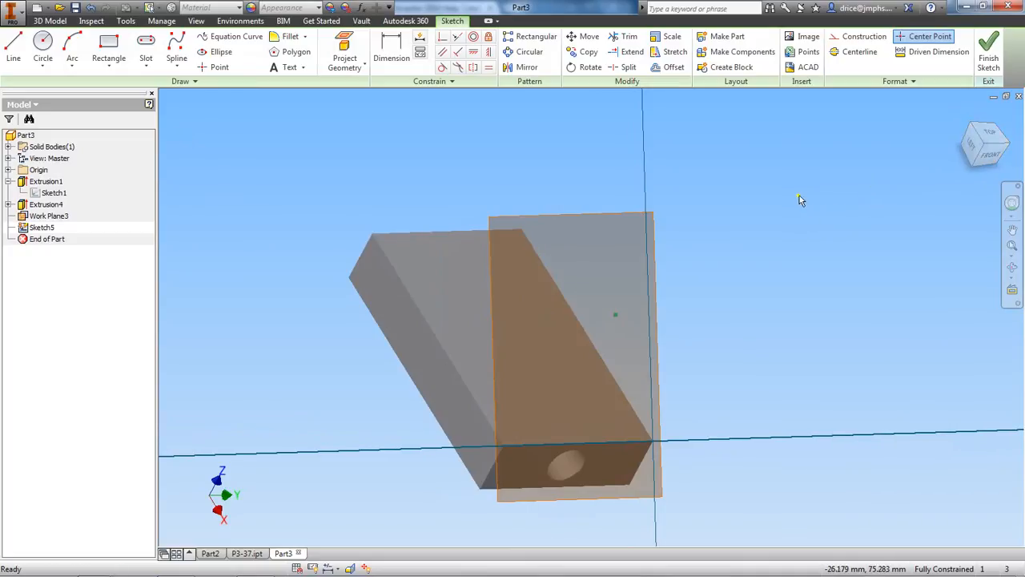
pyautogui.moveTo(991, 159); pyautogui.dragTo(992, 161)
pyautogui.click(992, 160)
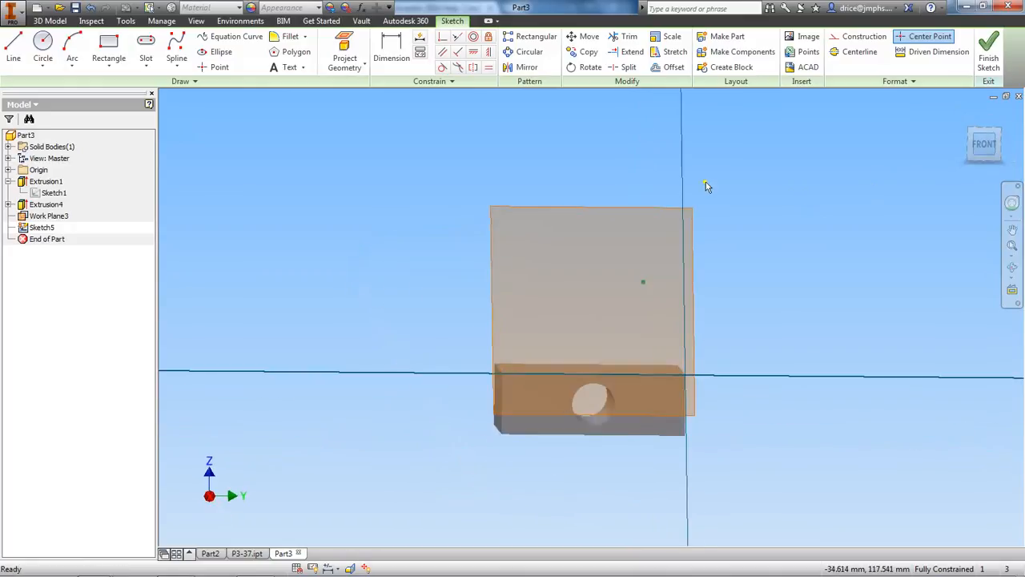
pyautogui.click(112, 44)
pyautogui.click(112, 66)
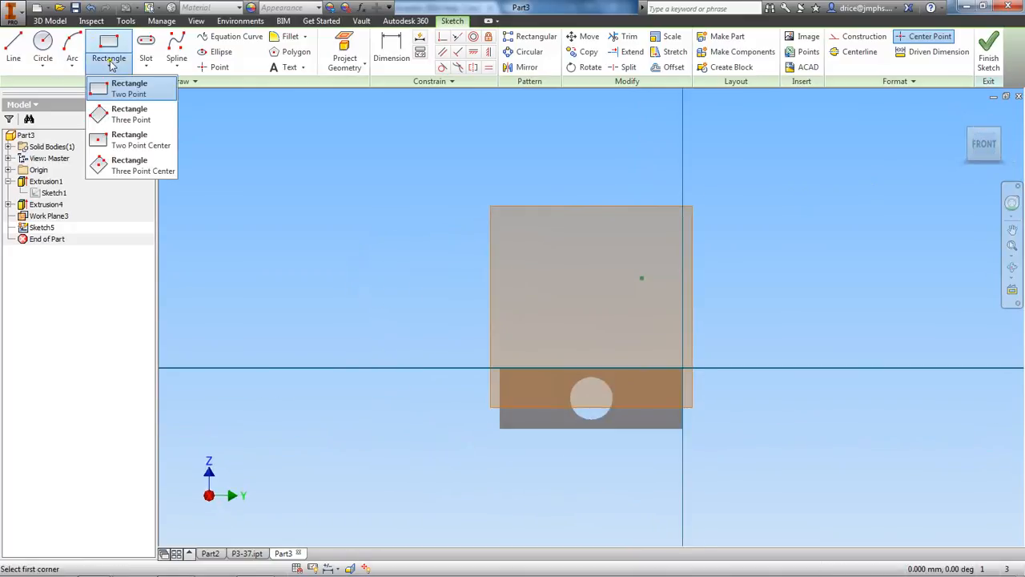
pyautogui.click(104, 93)
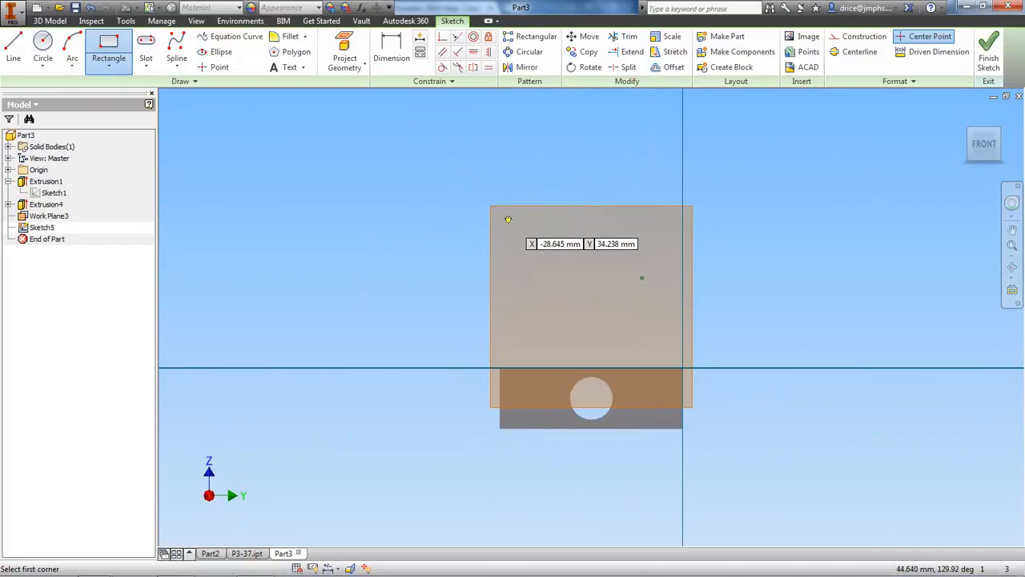
pyautogui.moveTo(984, 158); pyautogui.dragTo(1023, 169)
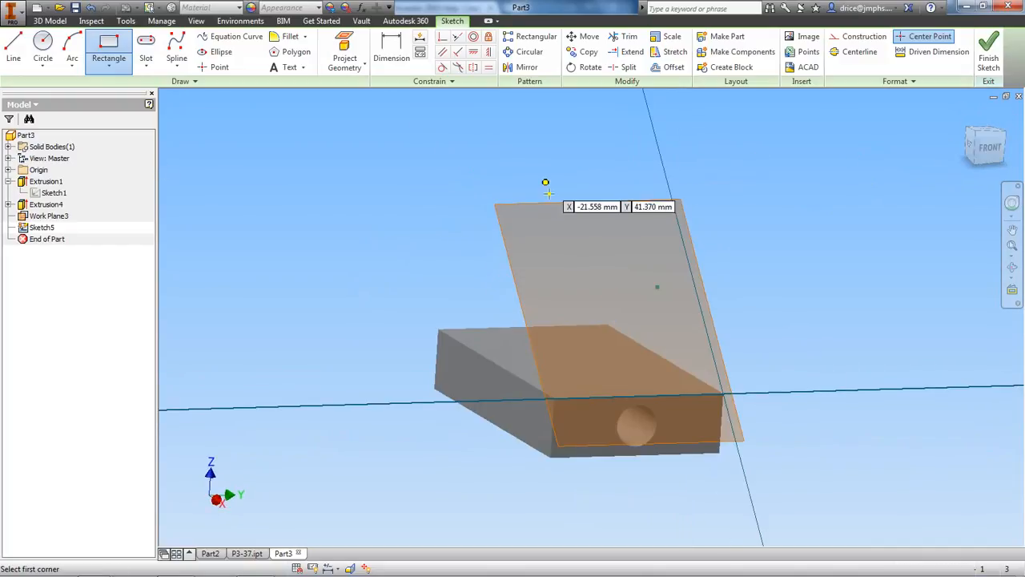
pyautogui.click(994, 148)
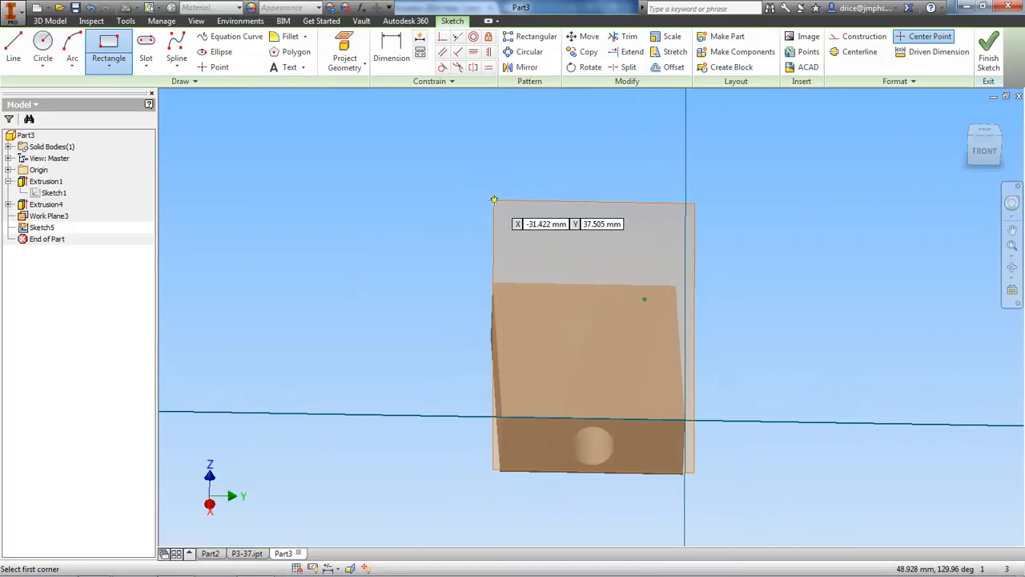
pyautogui.click(495, 199)
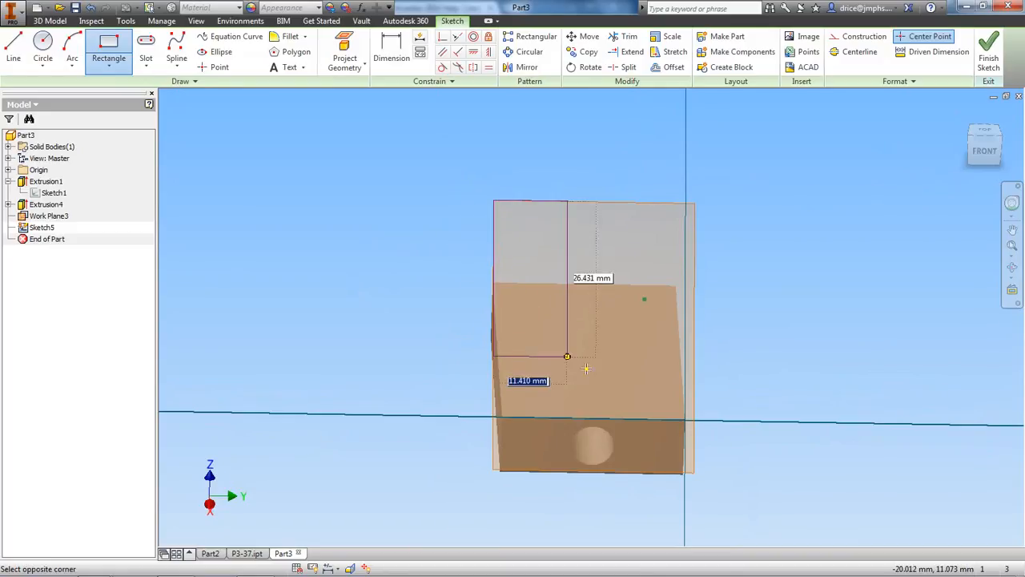
pyautogui.click(693, 473)
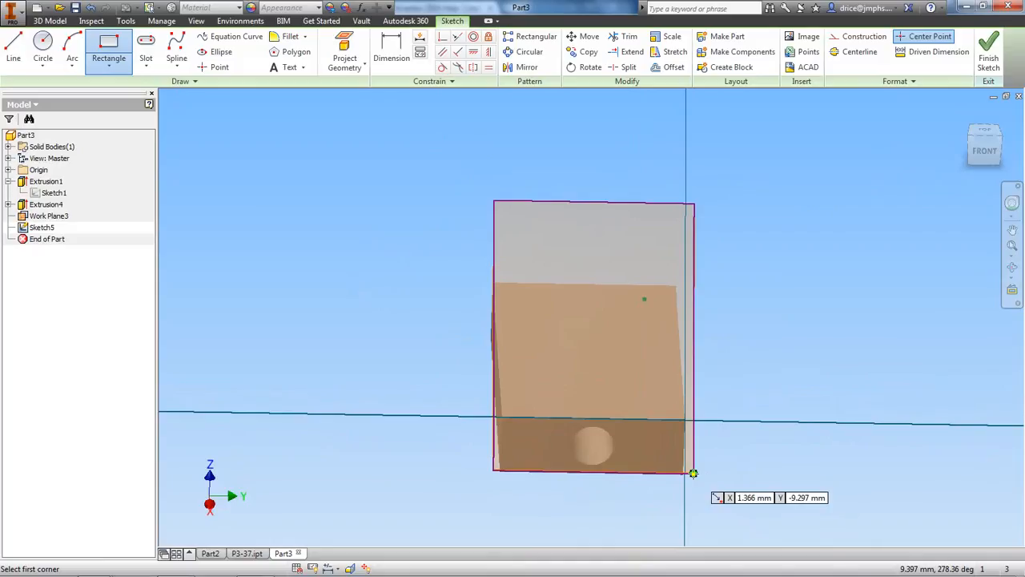
pyautogui.rightClick(771, 343)
pyautogui.click(814, 344)
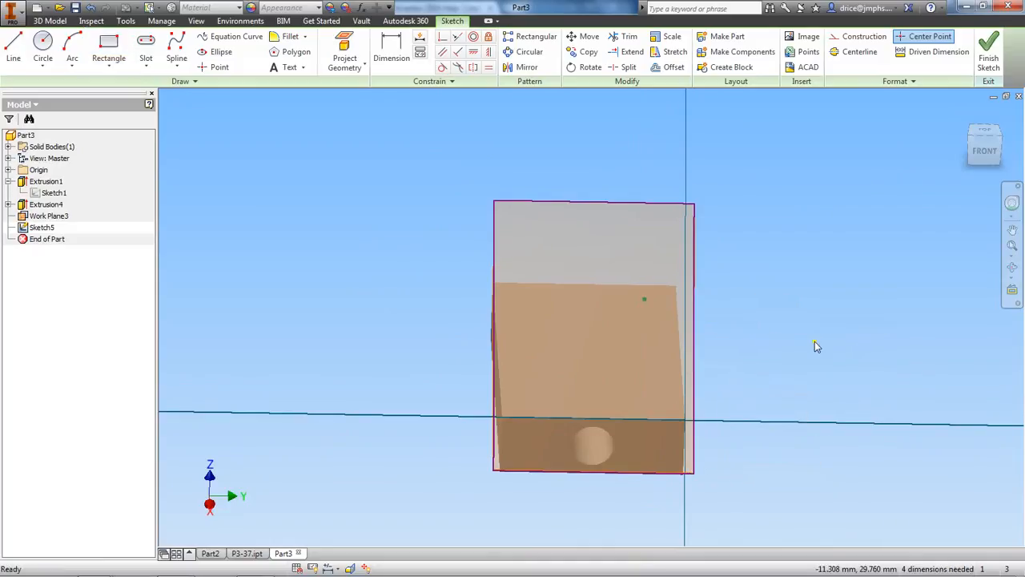
pyautogui.click(971, 153)
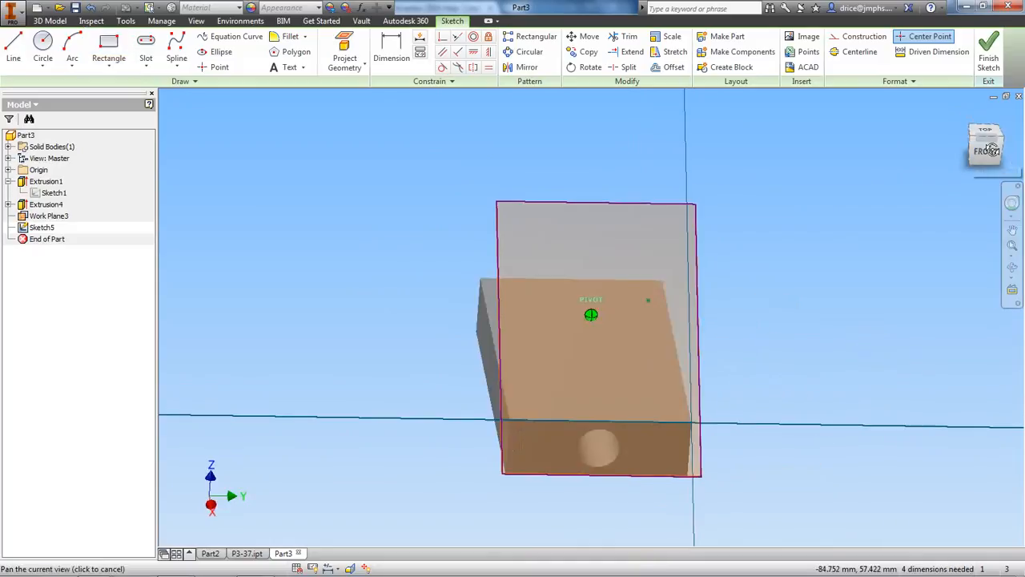
pyautogui.click(990, 55)
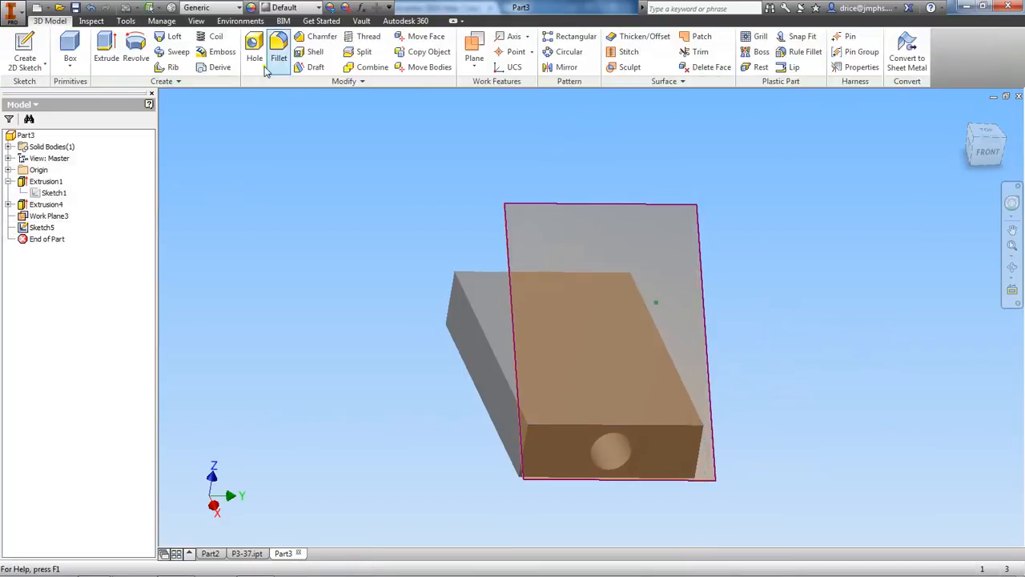
# Extrude the rectangle as a cut 10 mm deep through the block's front end and hide the angled work plane
pyautogui.click(105, 48)
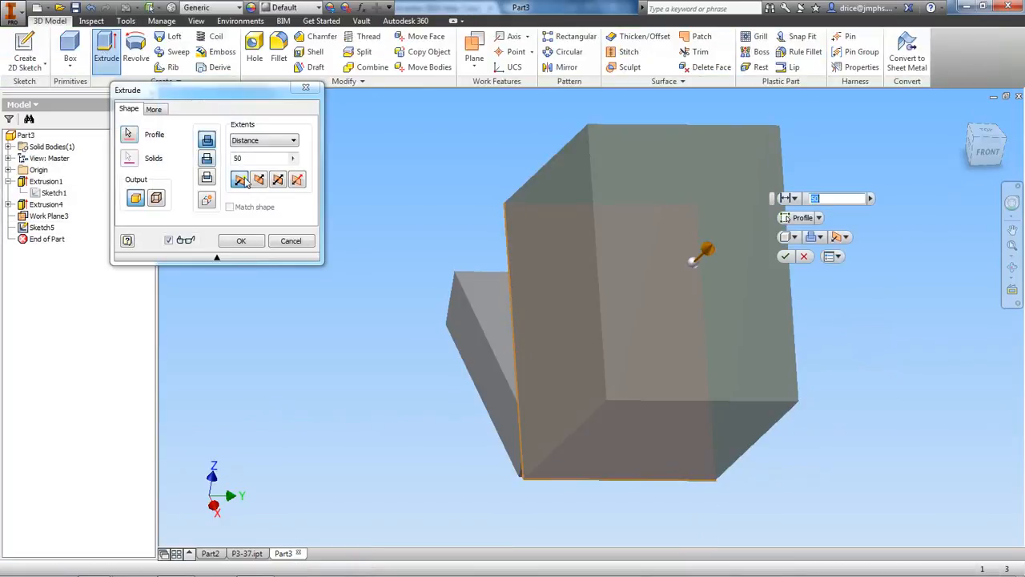
pyautogui.click(206, 158)
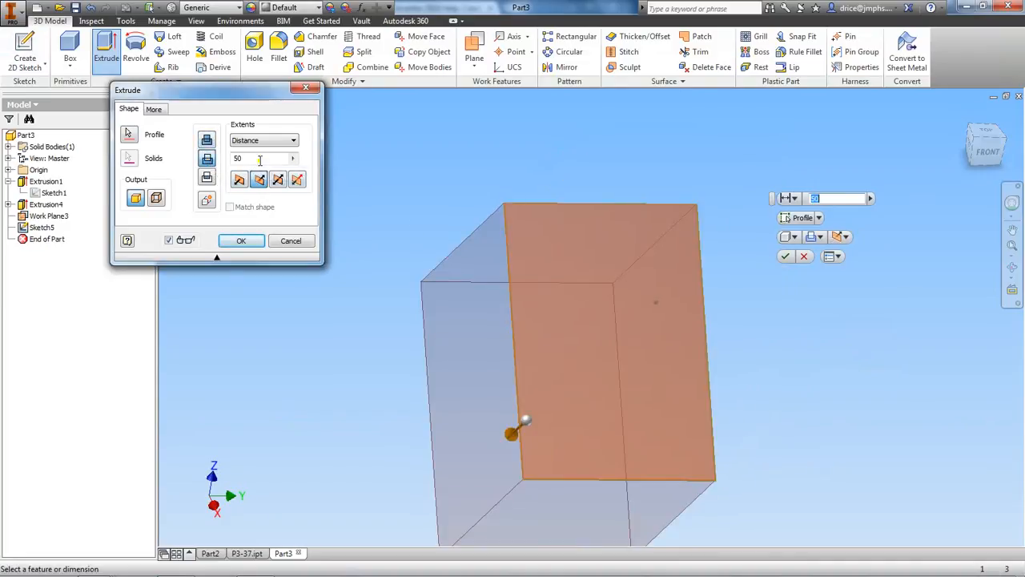
pyautogui.click(207, 141)
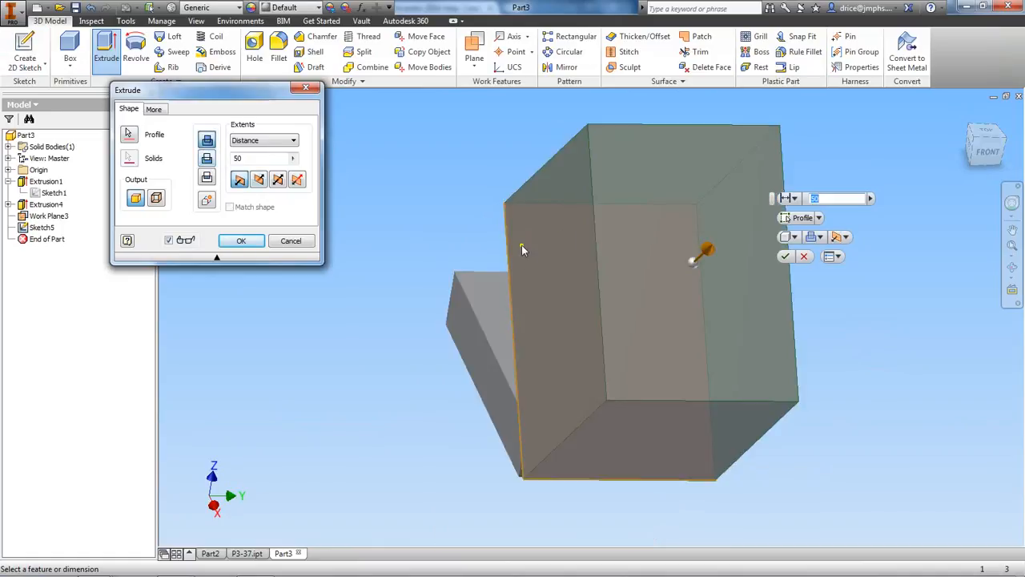
pyautogui.moveTo(981, 158)
pyautogui.mouseDown()
pyautogui.moveTo(988, 162)
pyautogui.moveTo(981, 156)
pyautogui.mouseUp()
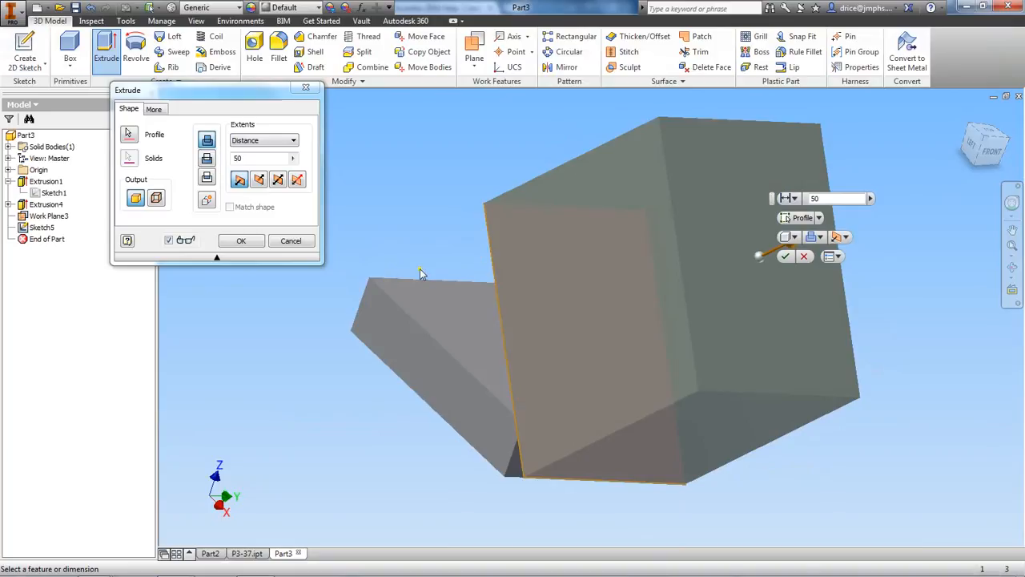
pyautogui.click(206, 159)
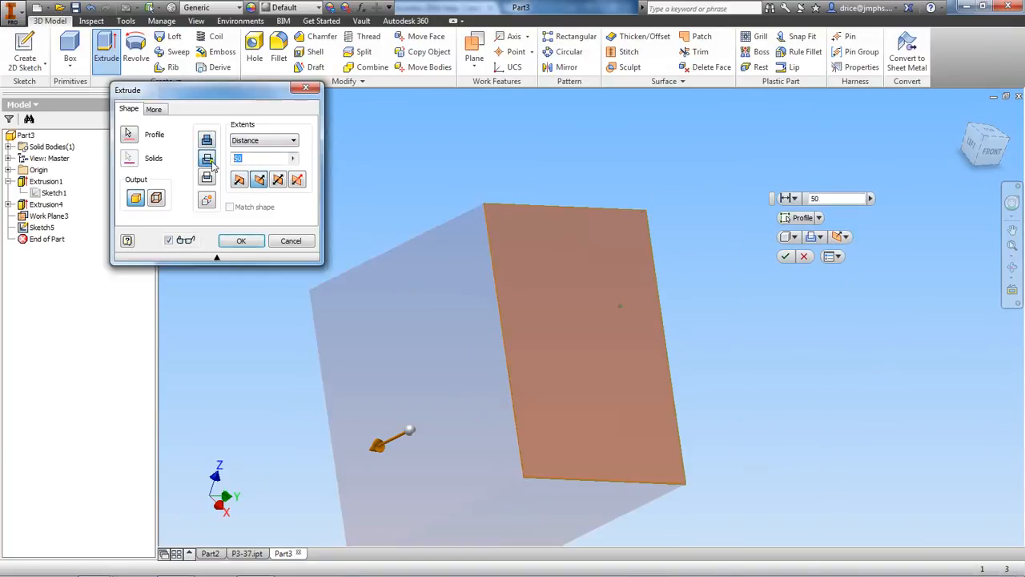
pyautogui.doubleClick(254, 159)
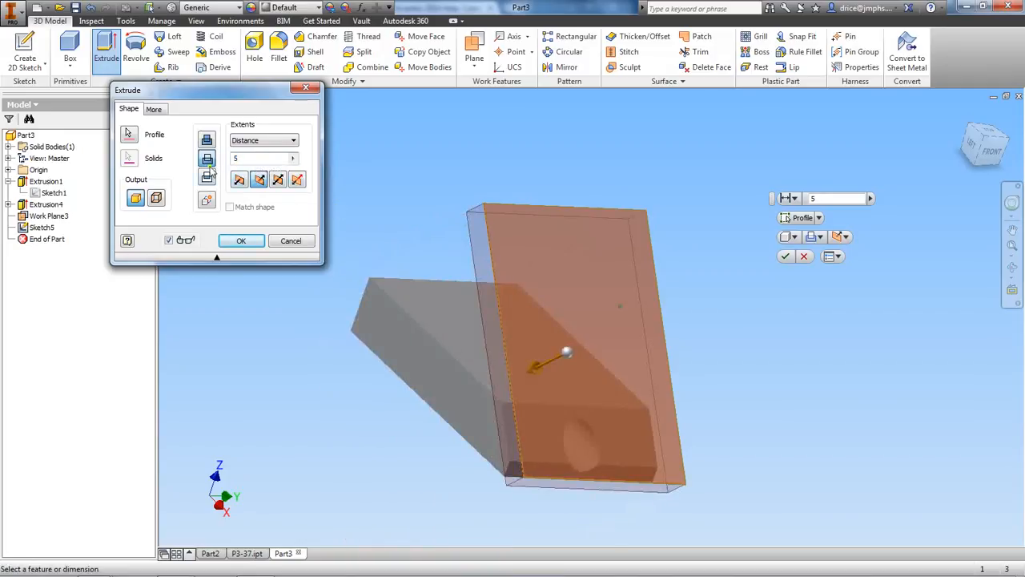
pyautogui.doubleClick(238, 159)
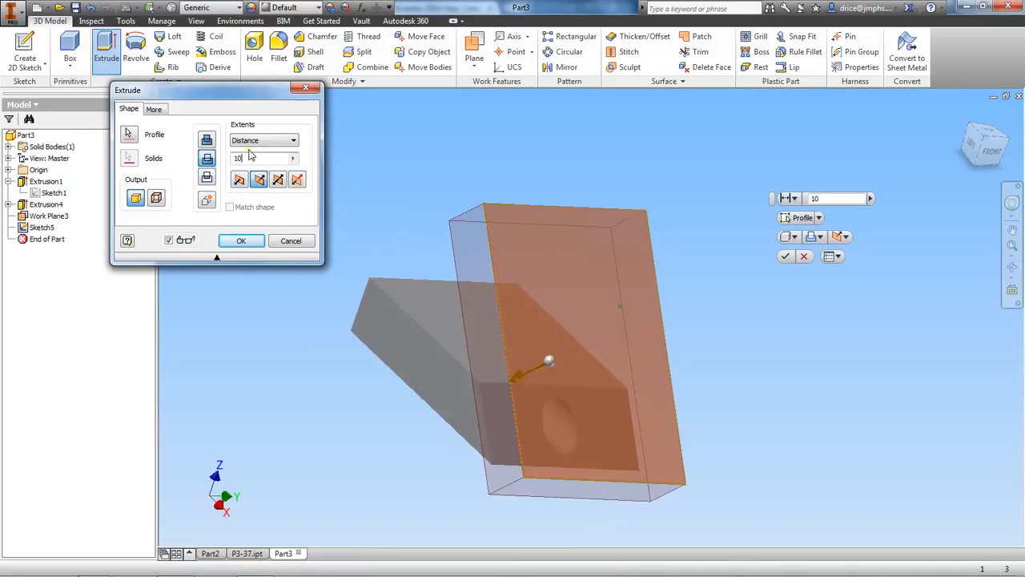
pyautogui.click(245, 243)
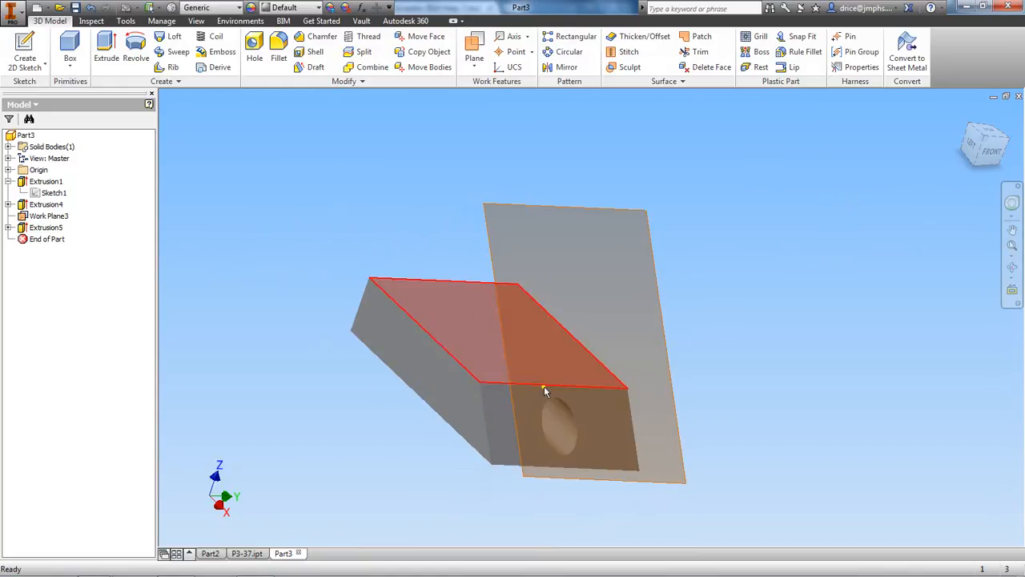
pyautogui.rightClick(46, 216)
pyautogui.click(74, 327)
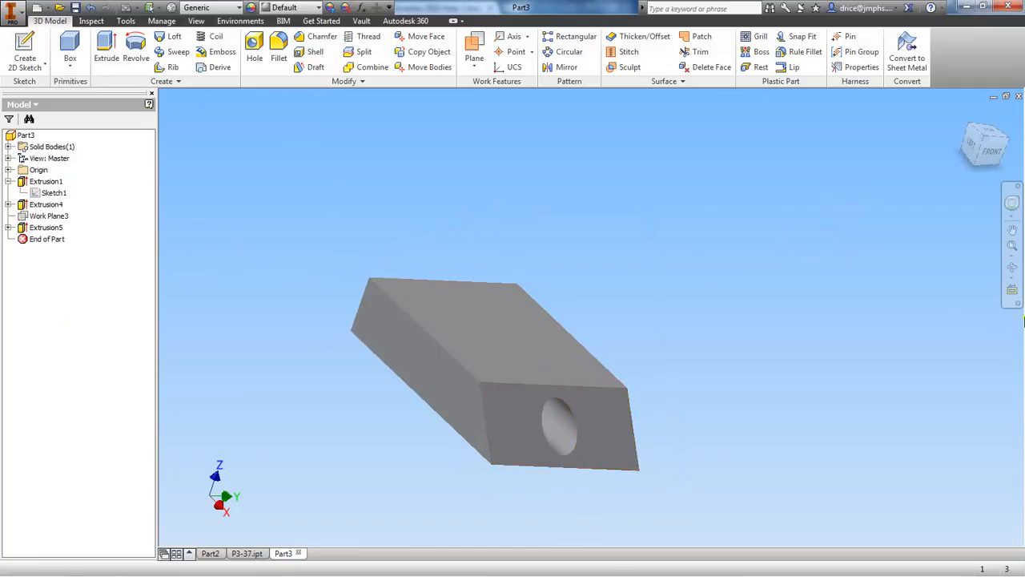
# Examine the block's angled front end and compare it with the P3-37 part, returning to Part3
pyautogui.moveTo(978, 156); pyautogui.dragTo(1017, 143)
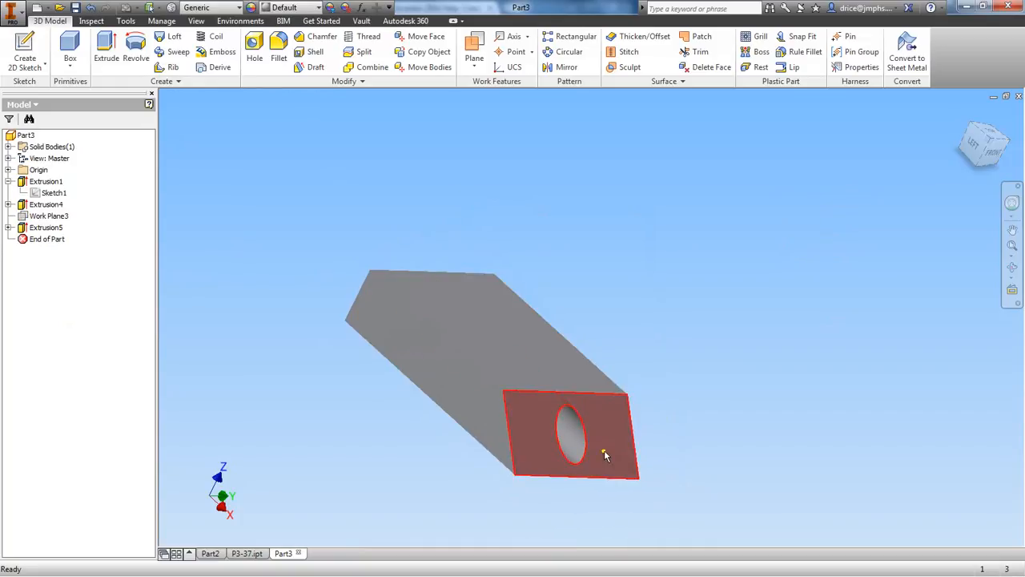
pyautogui.click(242, 554)
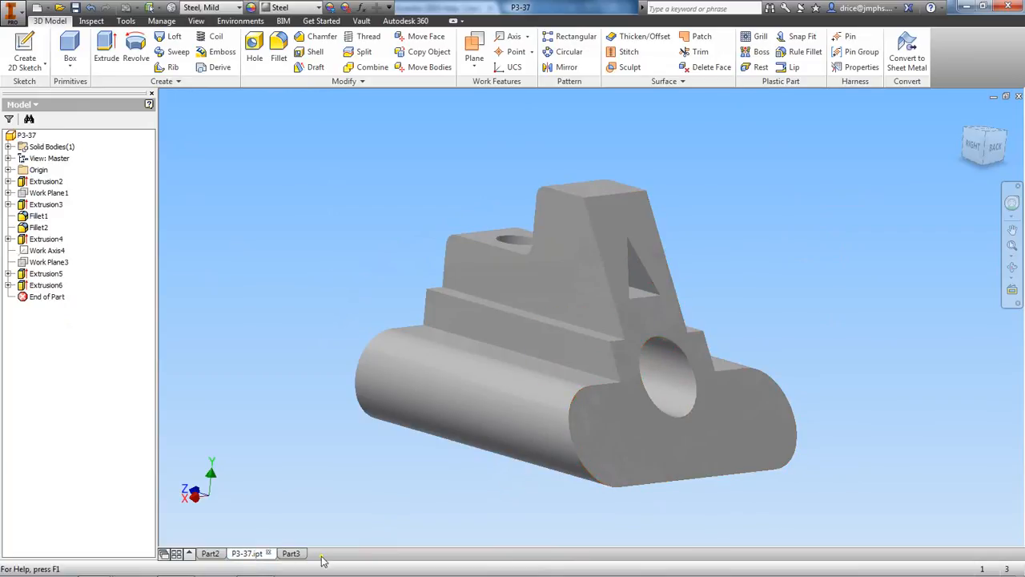
pyautogui.click(290, 554)
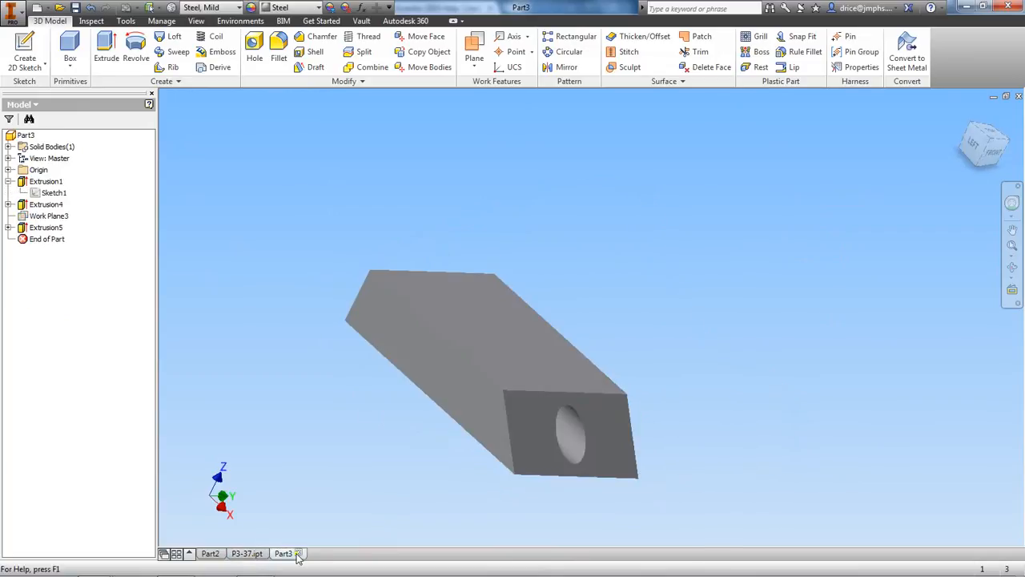
pyautogui.click(255, 554)
pyautogui.click(290, 554)
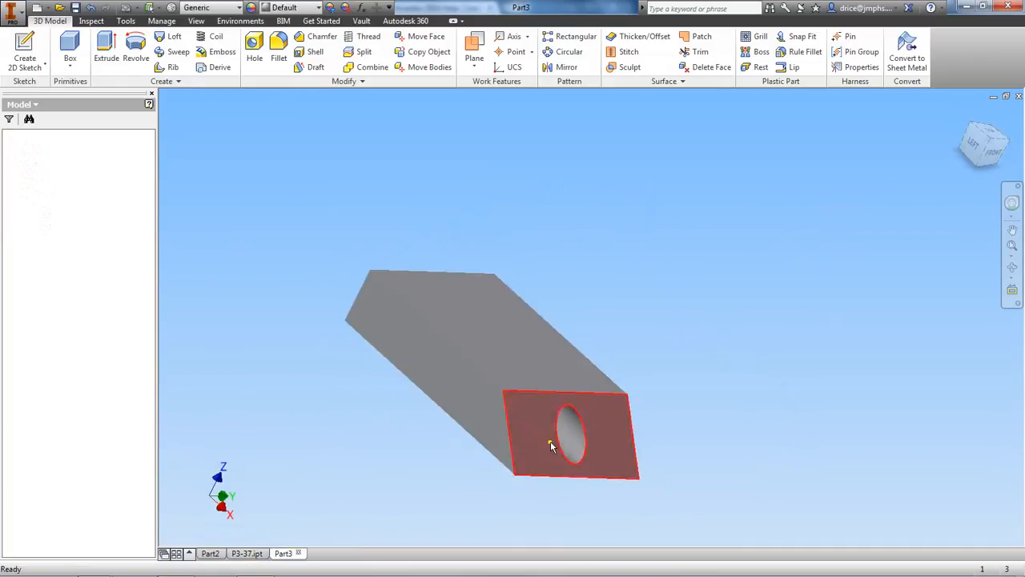